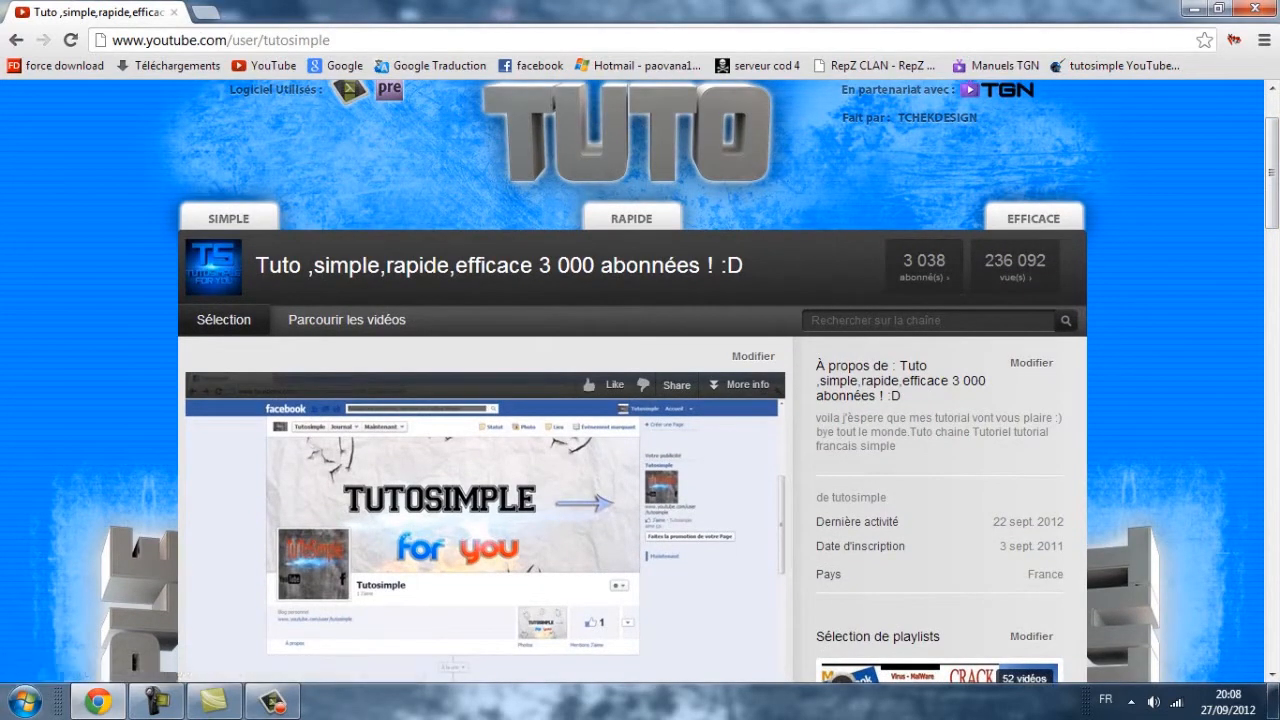
scroll(587, 376, "down", 4)
left_click_drag(1271, 243, 1271, 204)
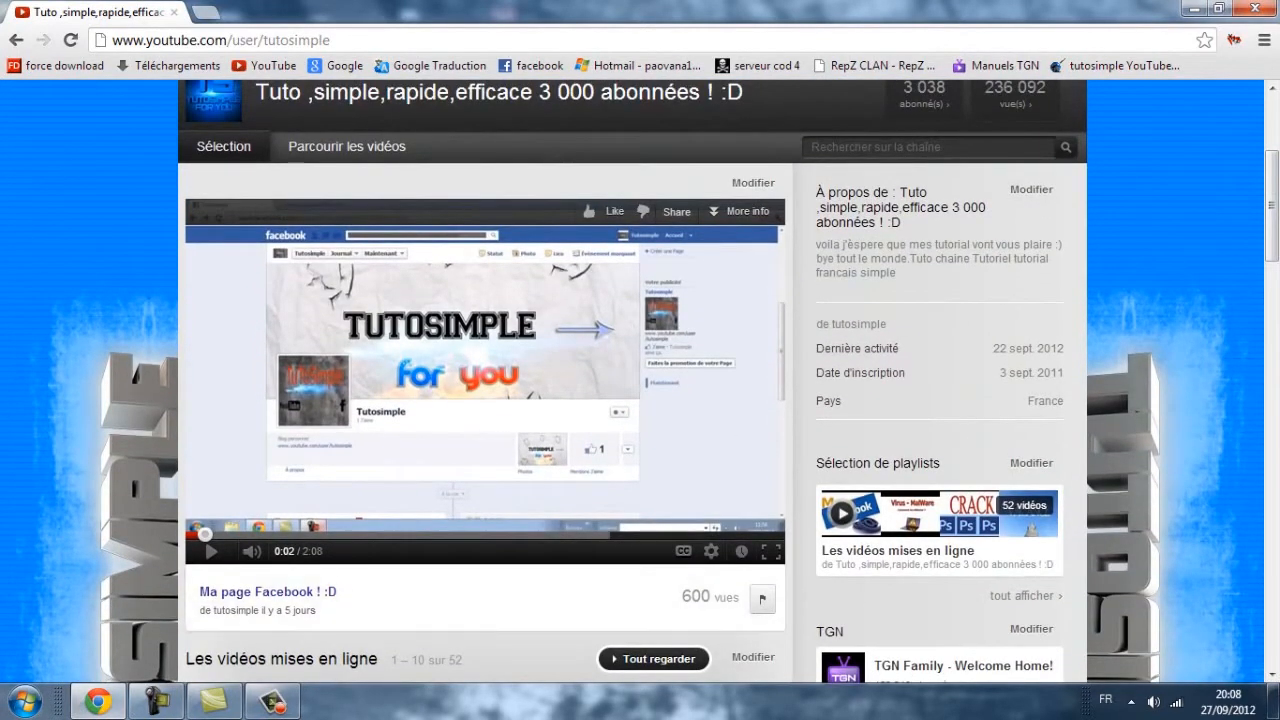
left_click_drag(1271, 204, 1271, 189)
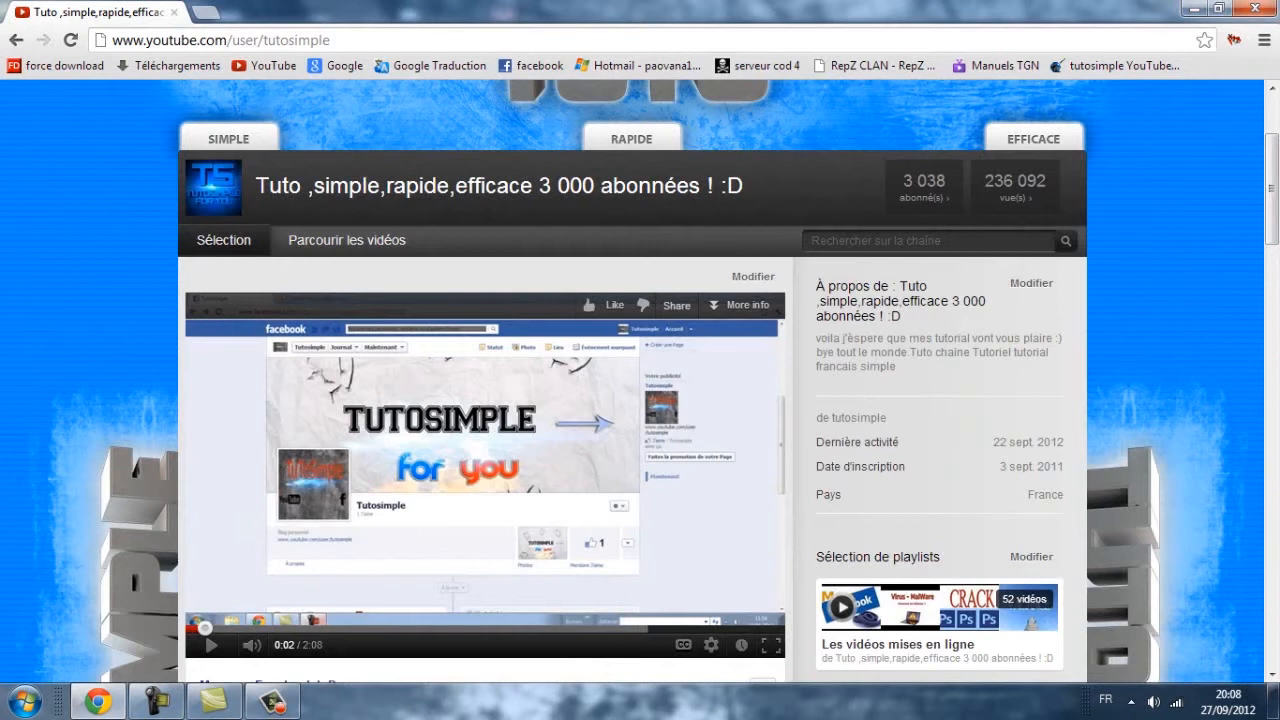
scroll(632, 381, "up", 1)
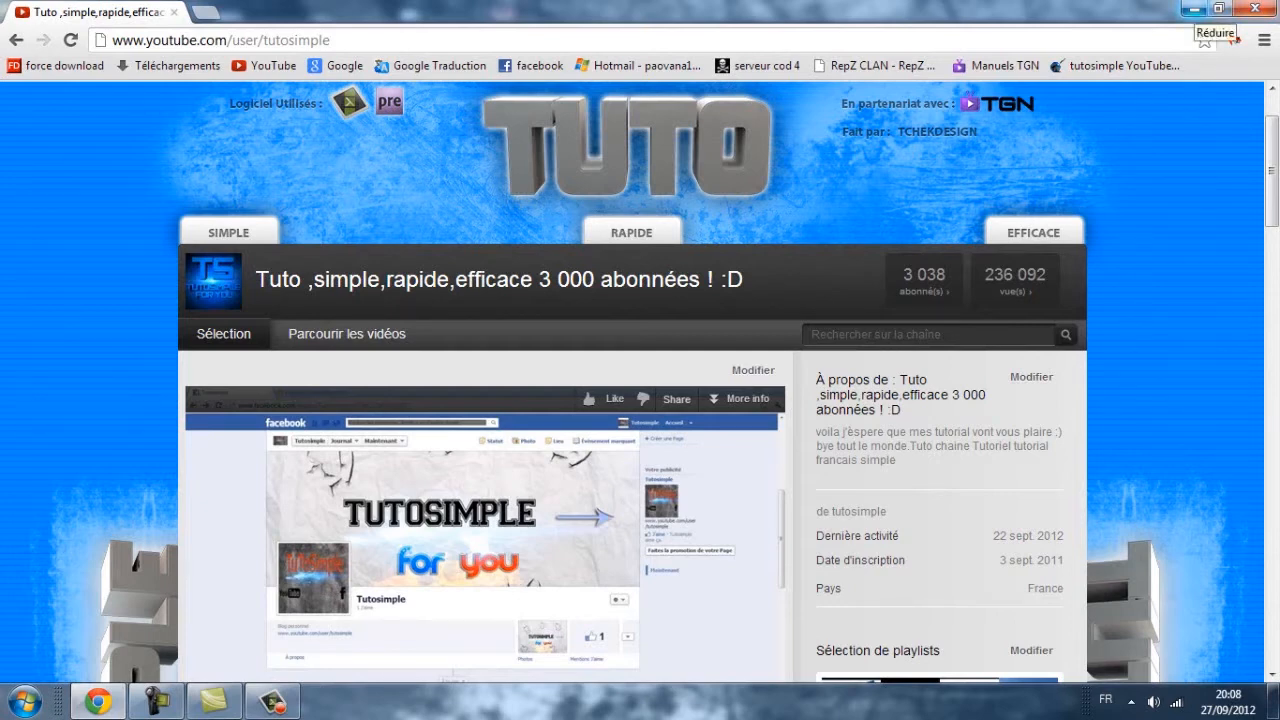
Launch the screen recorder from Camtasia Studio and minimise it over the YouTube channel page
left_click(1193, 10)
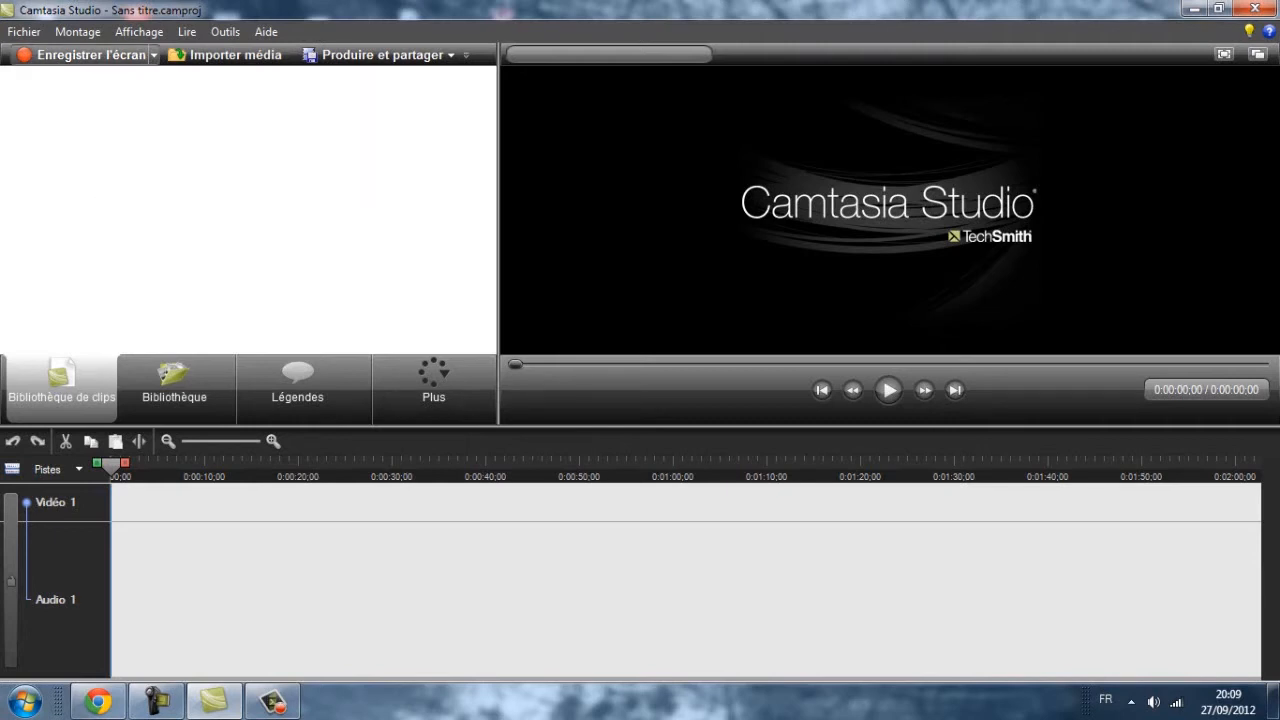
left_click(84, 55)
left_click(97, 701)
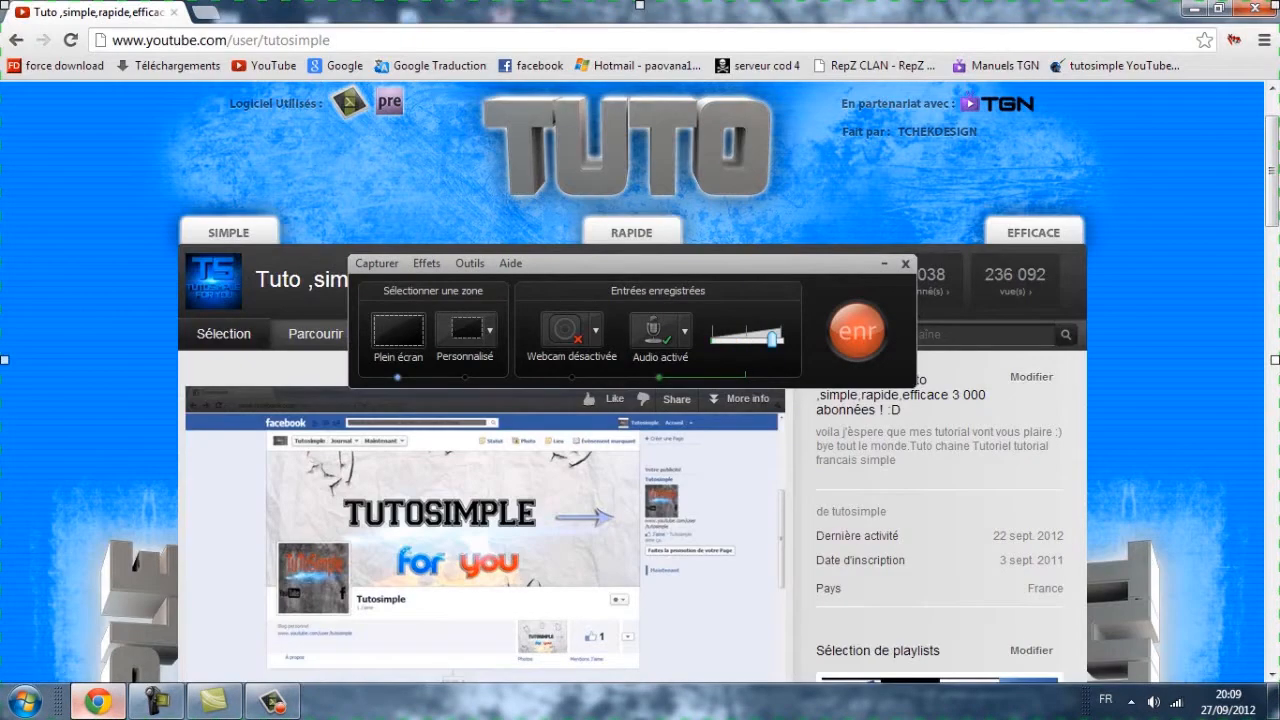
left_click(884, 263)
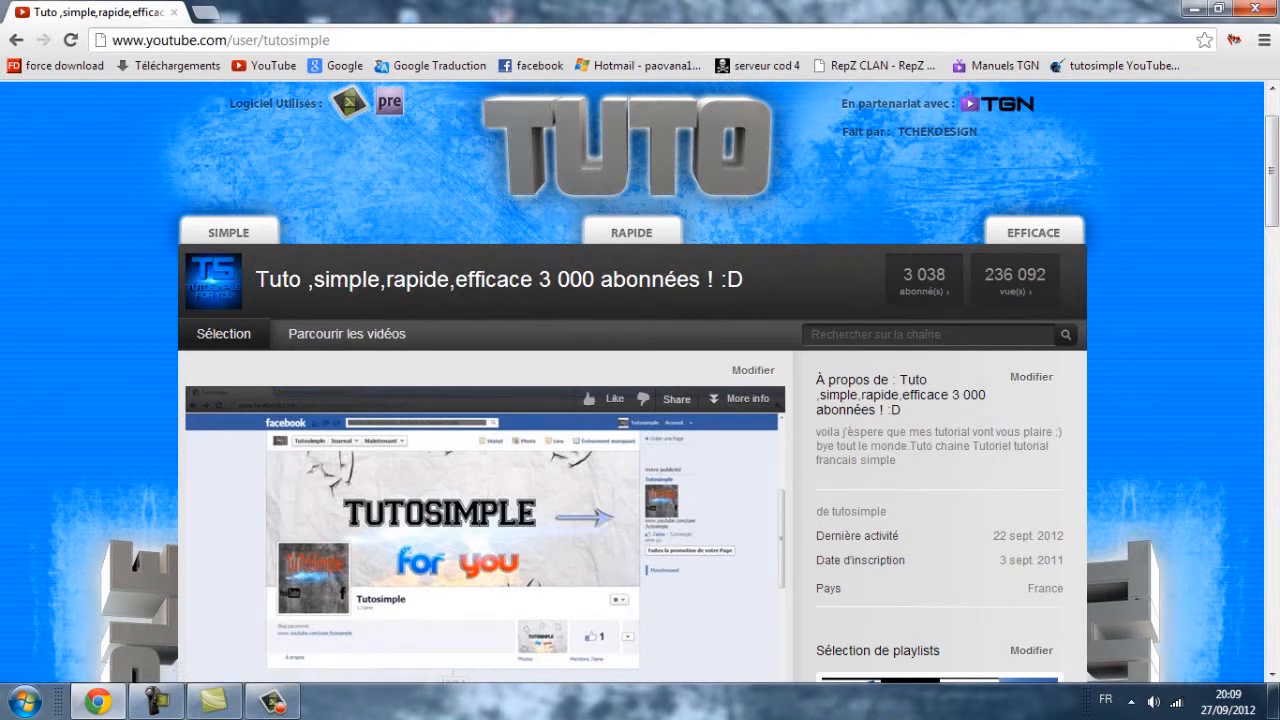
left_click_drag(745, 280, 210, 282)
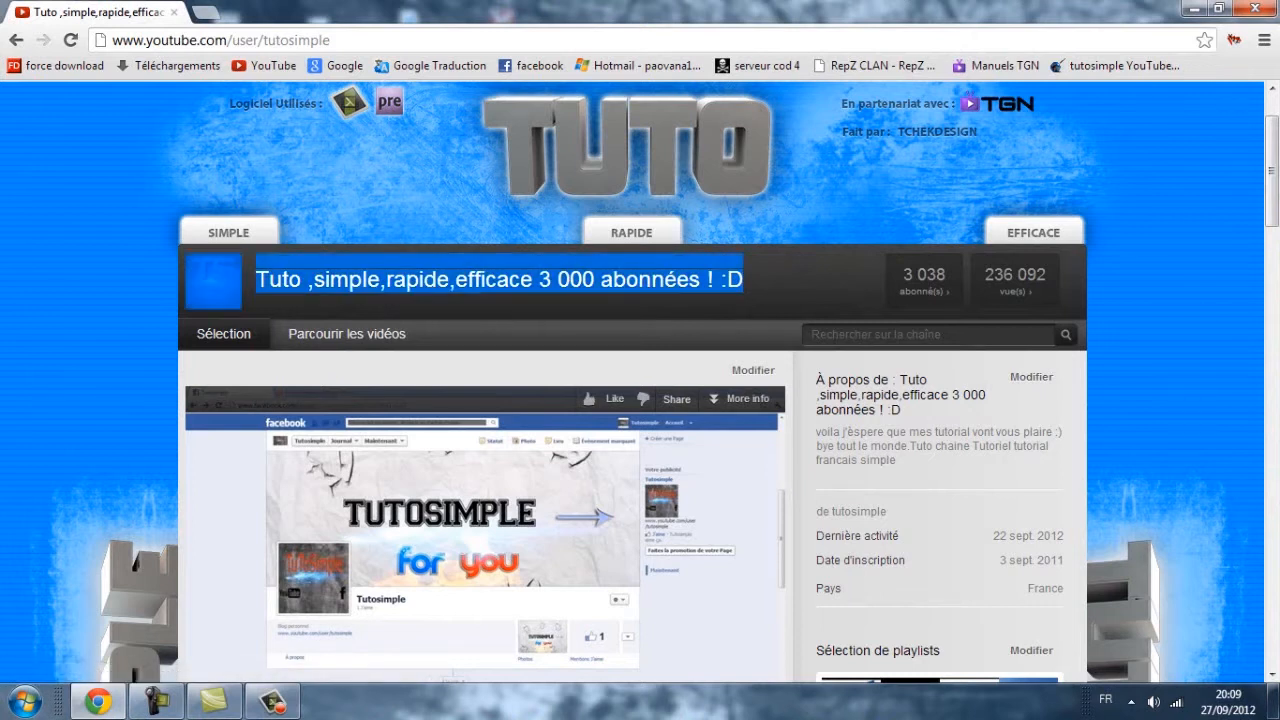
left_click_drag(714, 281, 728, 250)
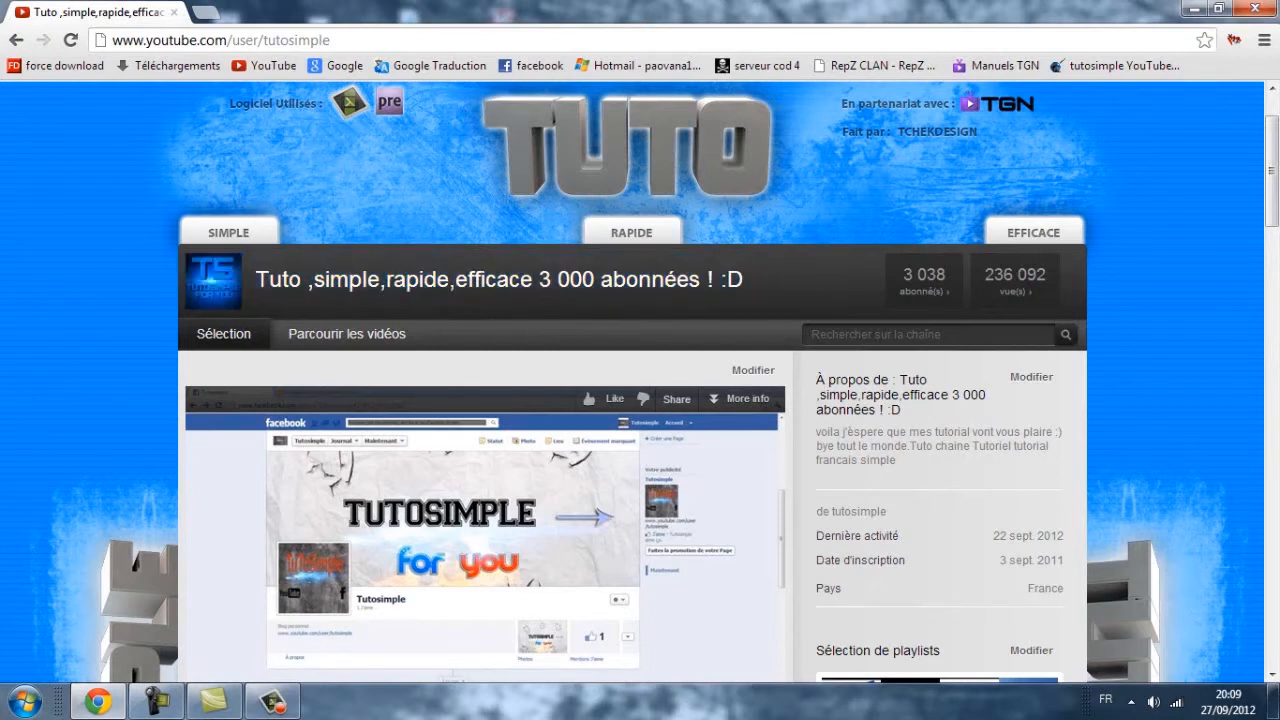
scroll(640, 380, "down", 2)
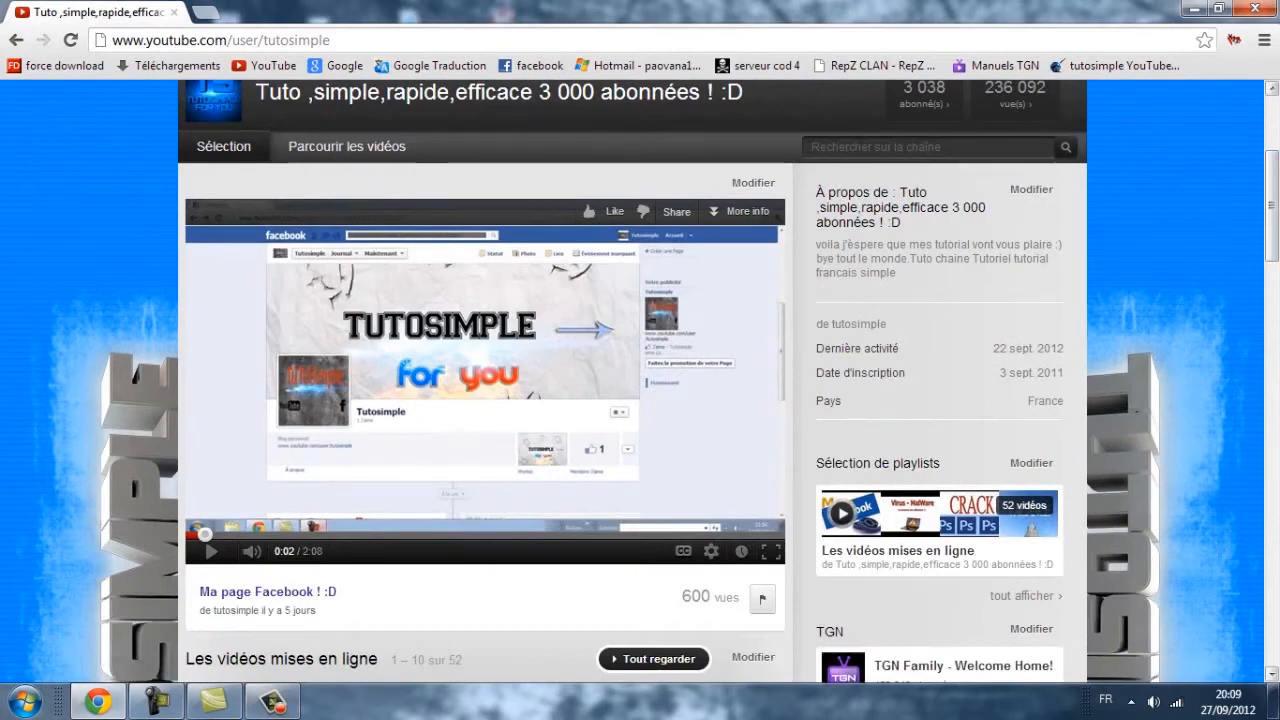
scroll(640, 380, "down", 20)
scroll(640, 380, "up", 20)
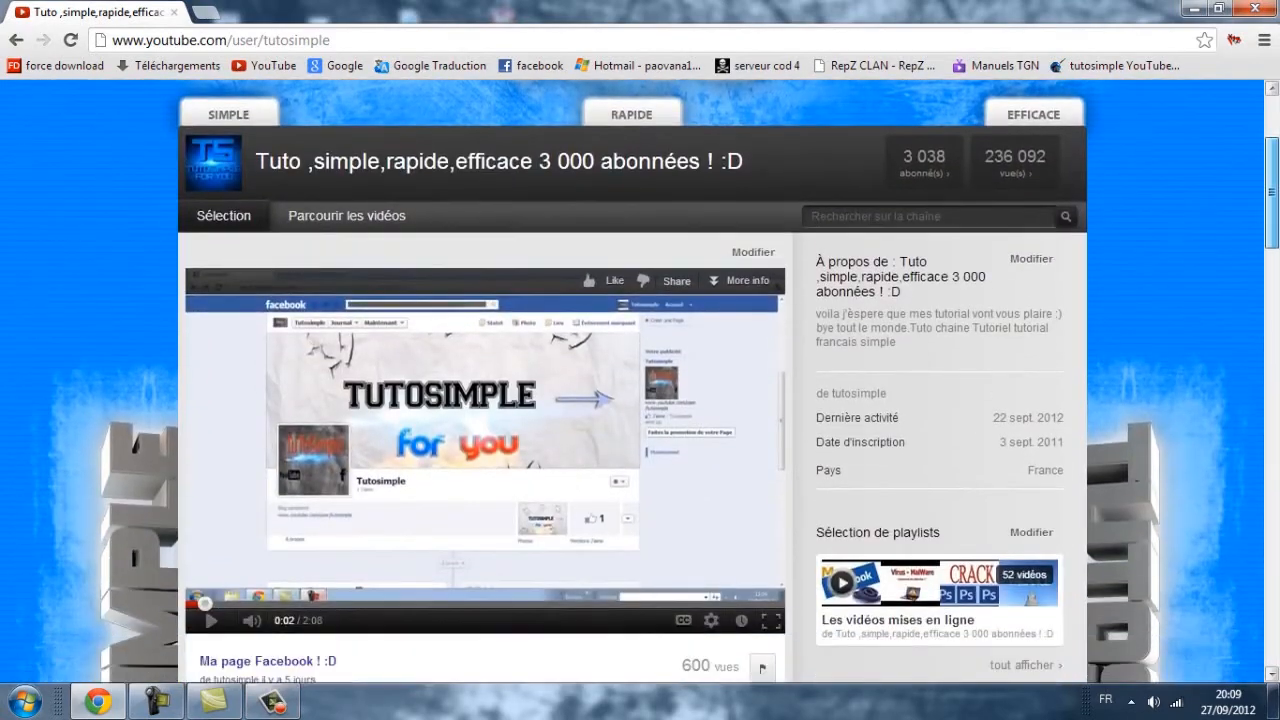
left_click_drag(899, 261, 986, 276)
left_click_drag(1271, 192, 1271, 233)
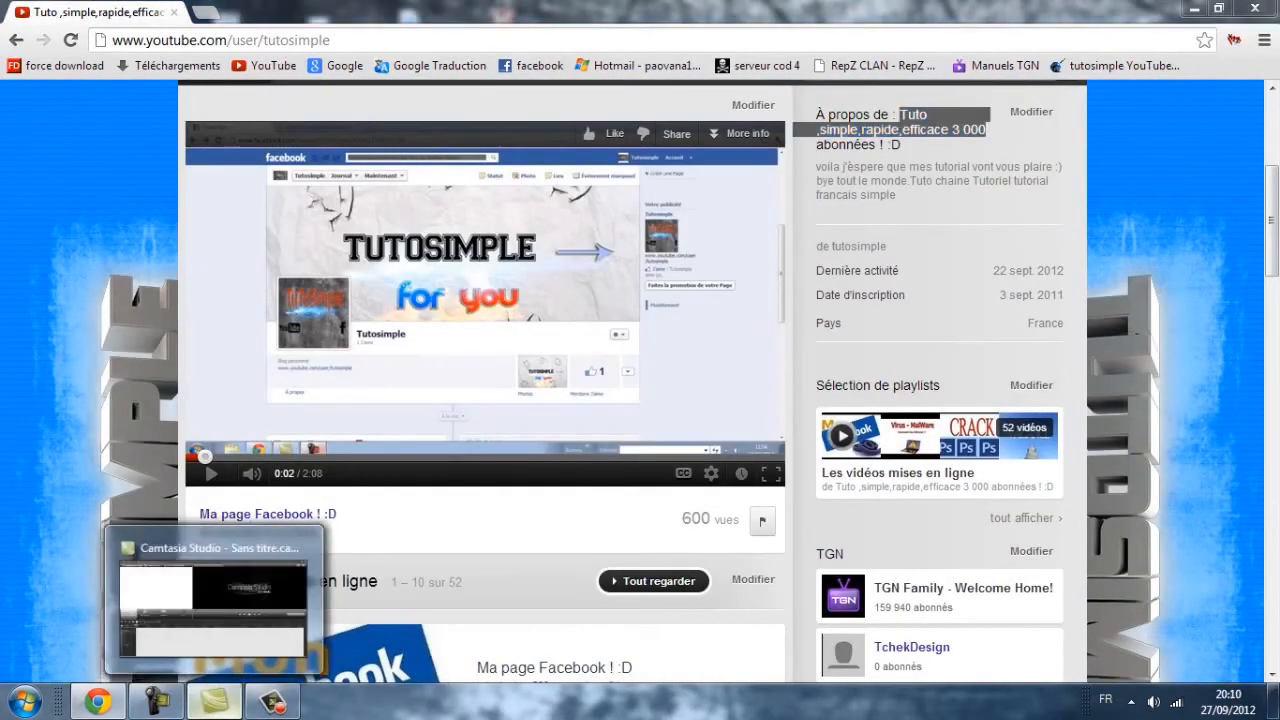
Bring the screen recorder back up, minimise the browser and move the recorder window lower on the desktop
left_click(272, 700)
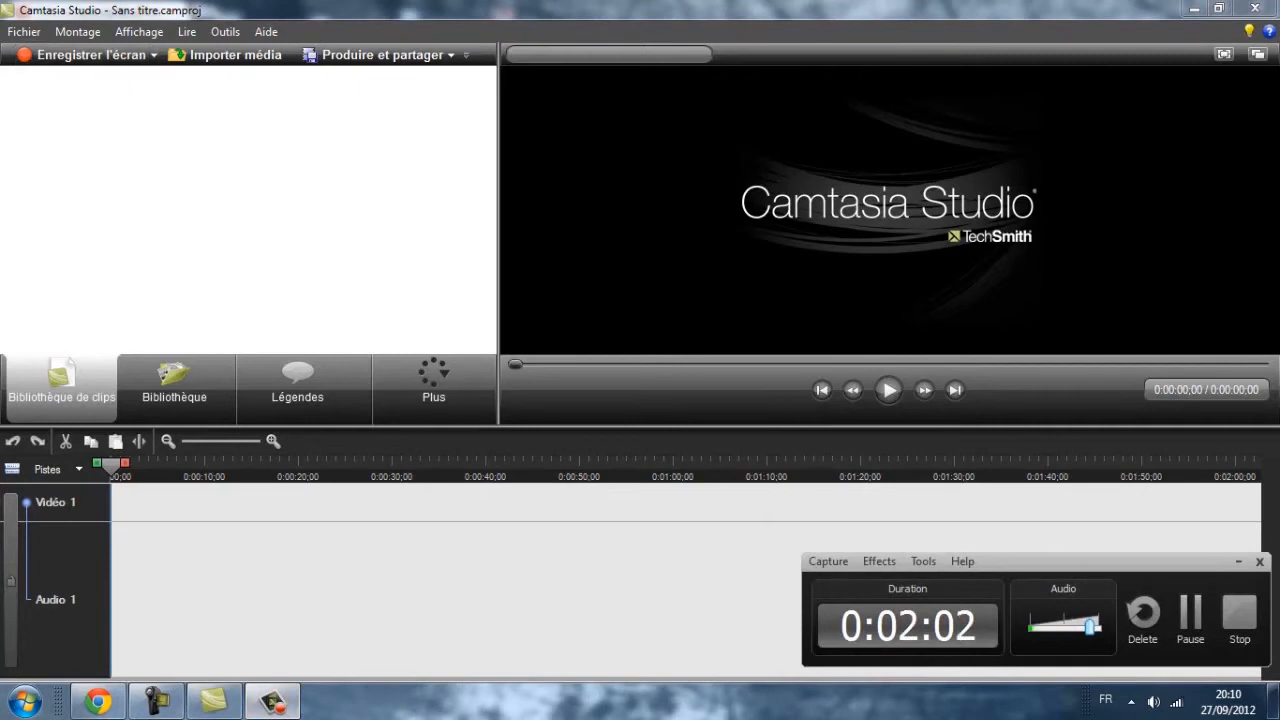
left_click(1238, 561)
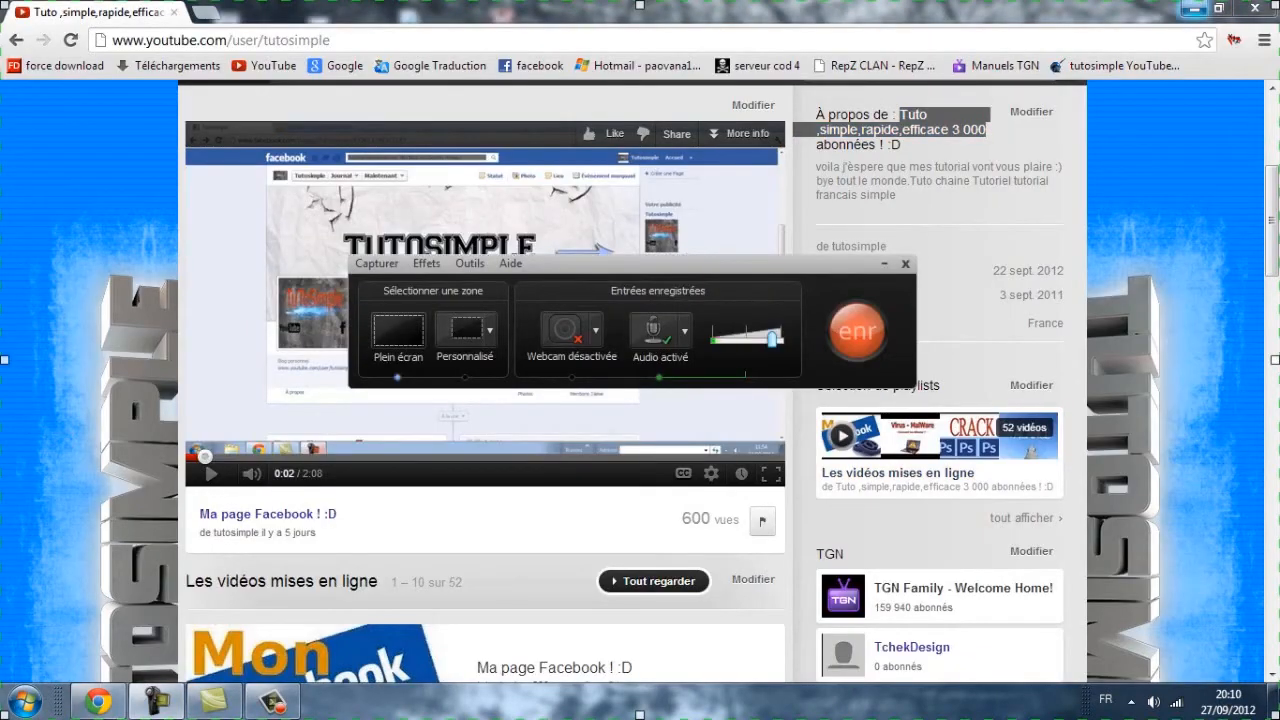
left_click(1194, 8)
left_click_drag(600, 263, 807, 500)
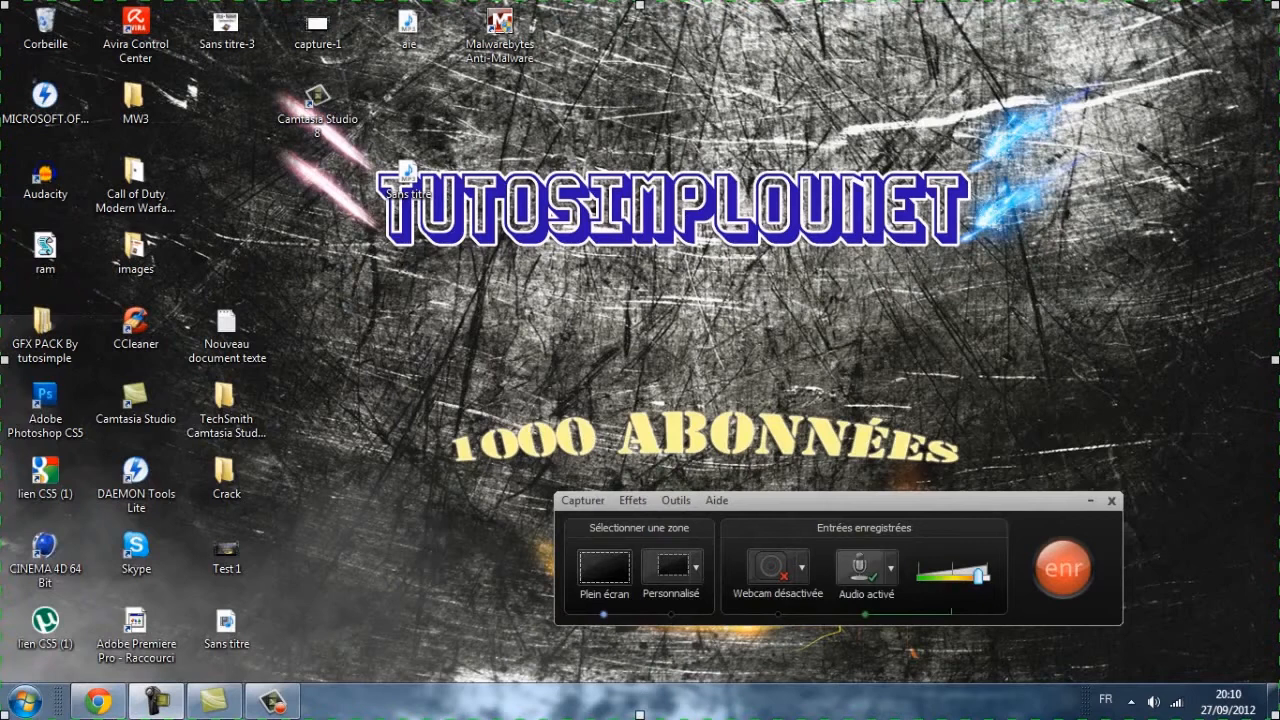
Open the recorder's input options from the audio settings and set the capture frame rate to 40
left_click(890, 567)
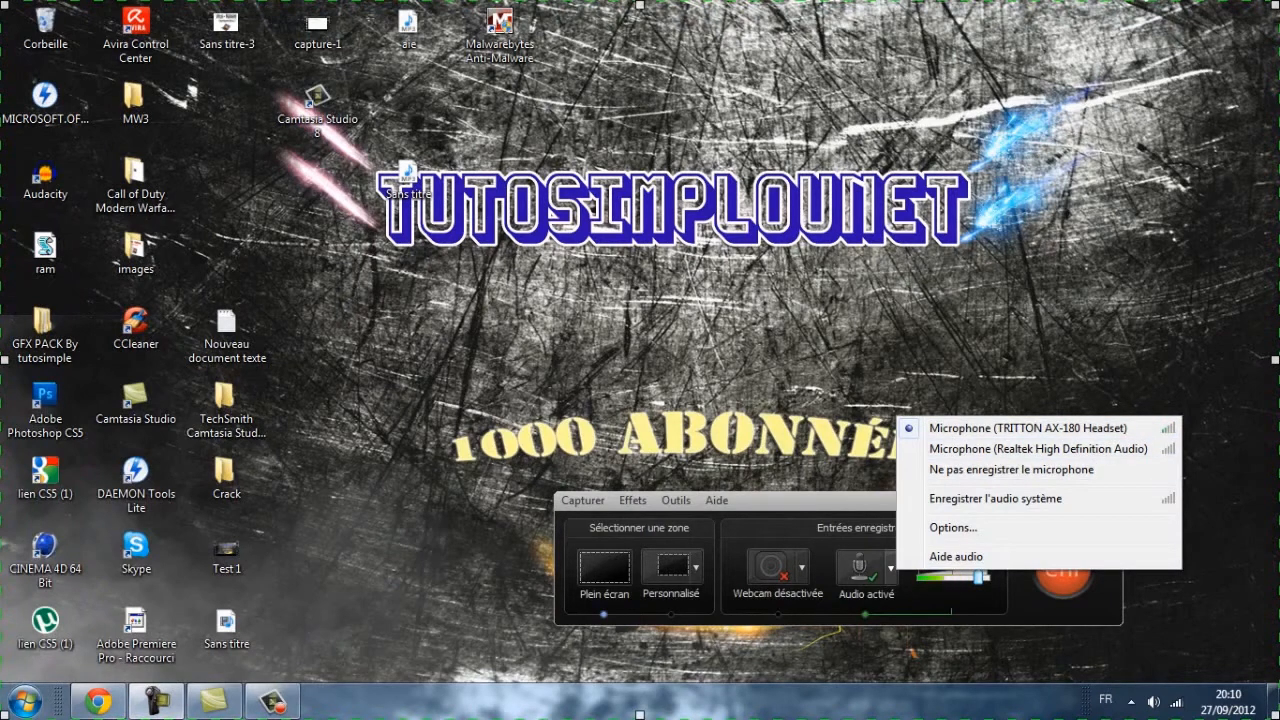
key("Escape")
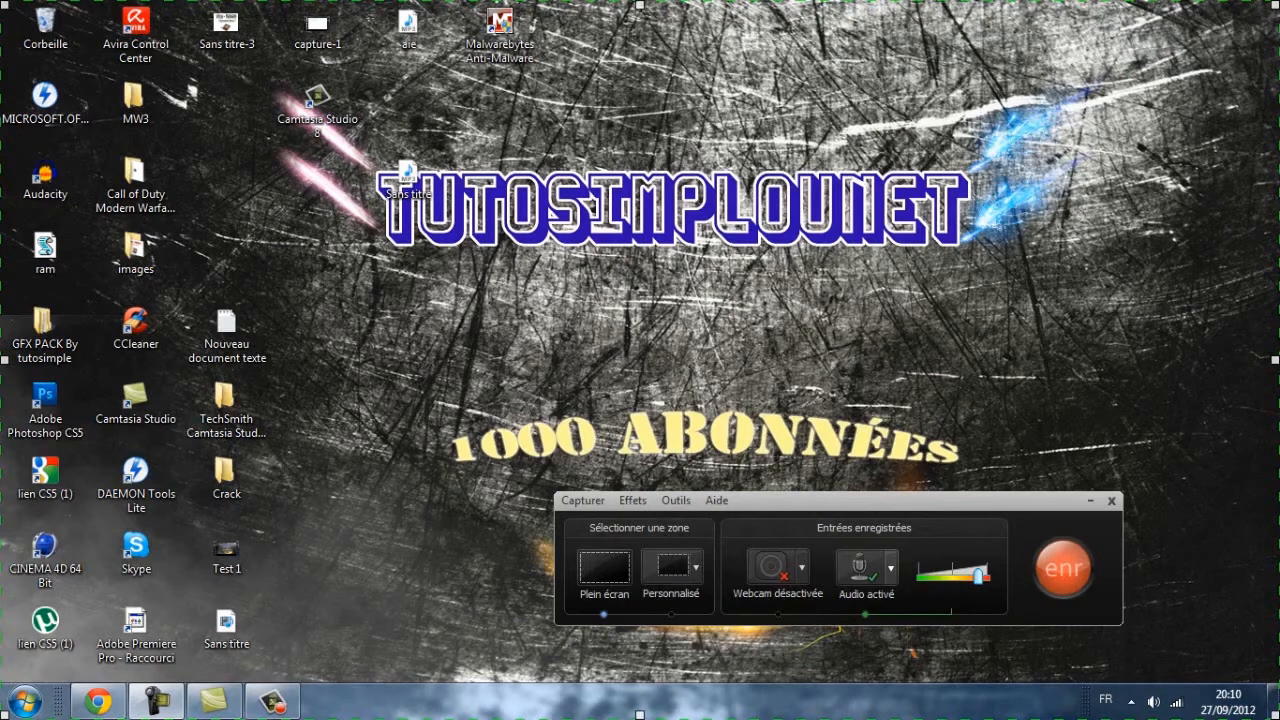
left_click(890, 567)
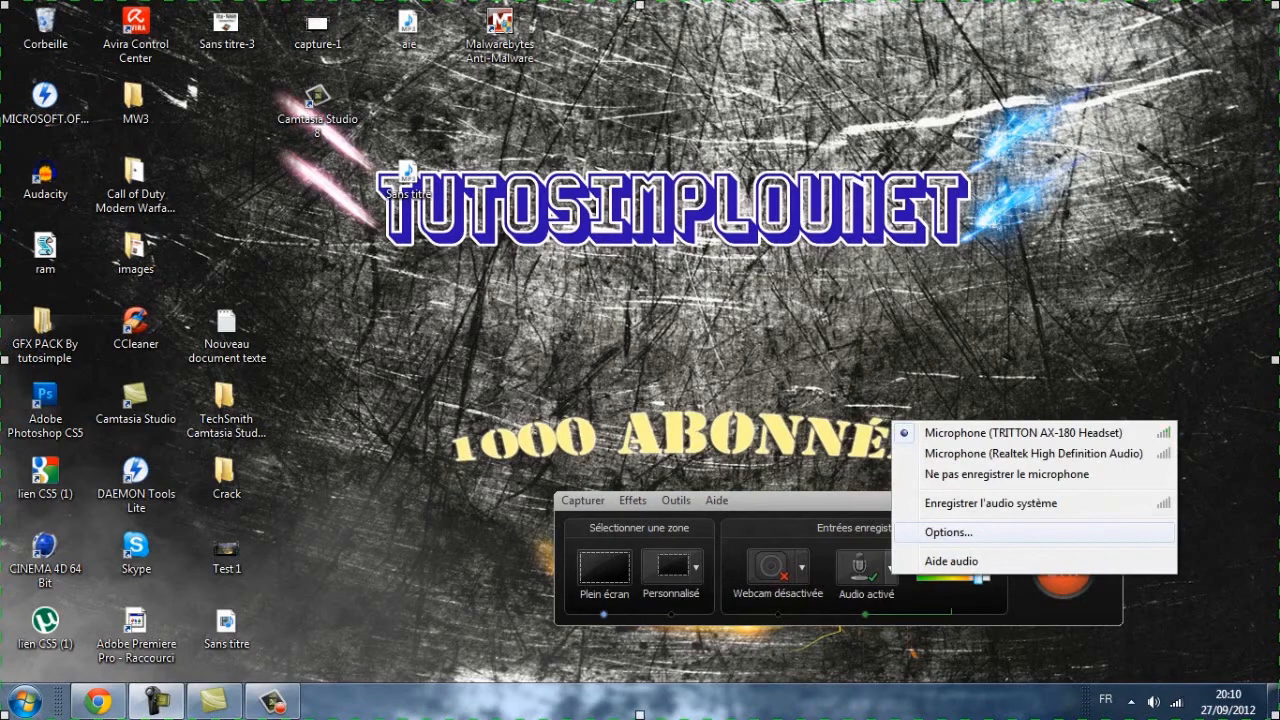
left_click(948, 532)
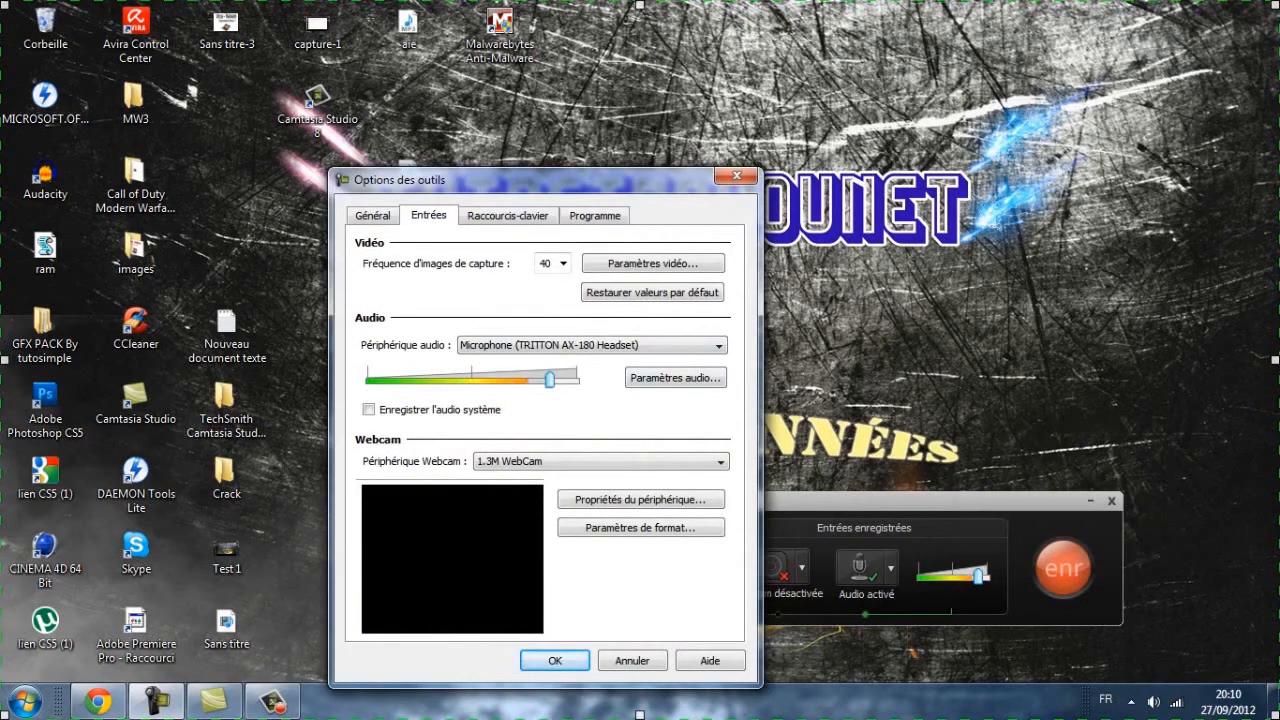
left_click(563, 263)
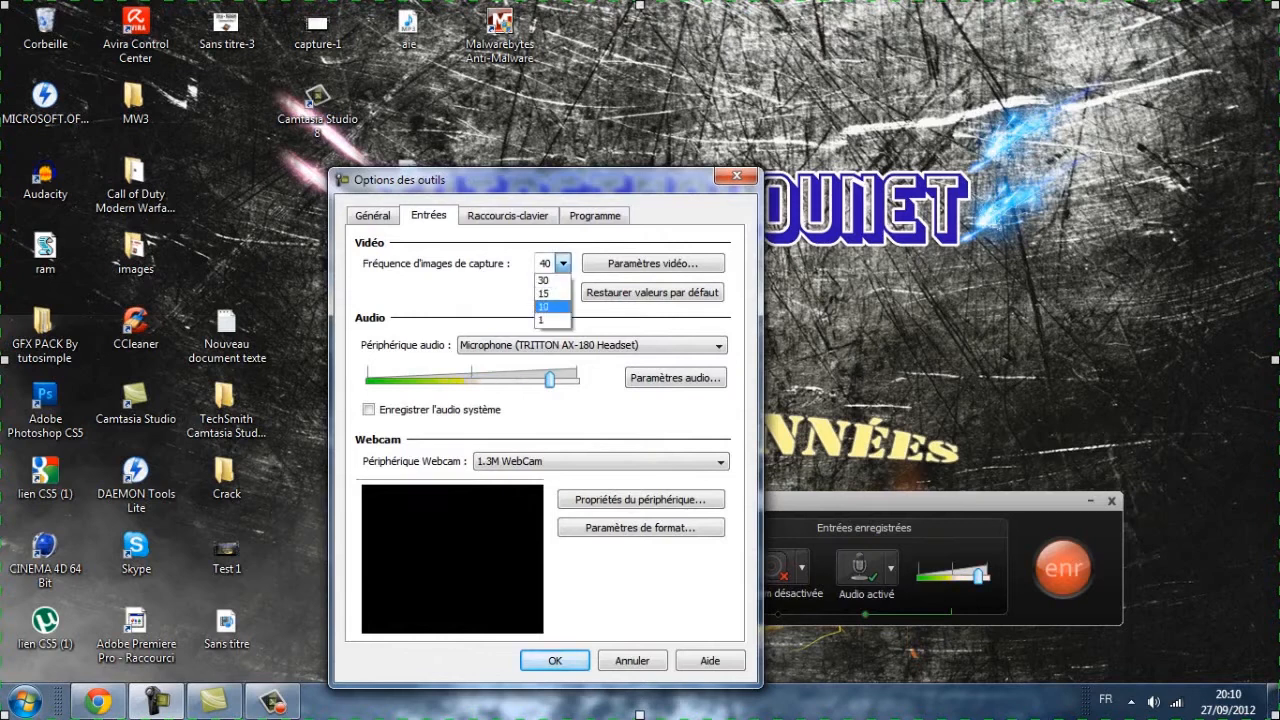
left_click(545, 293)
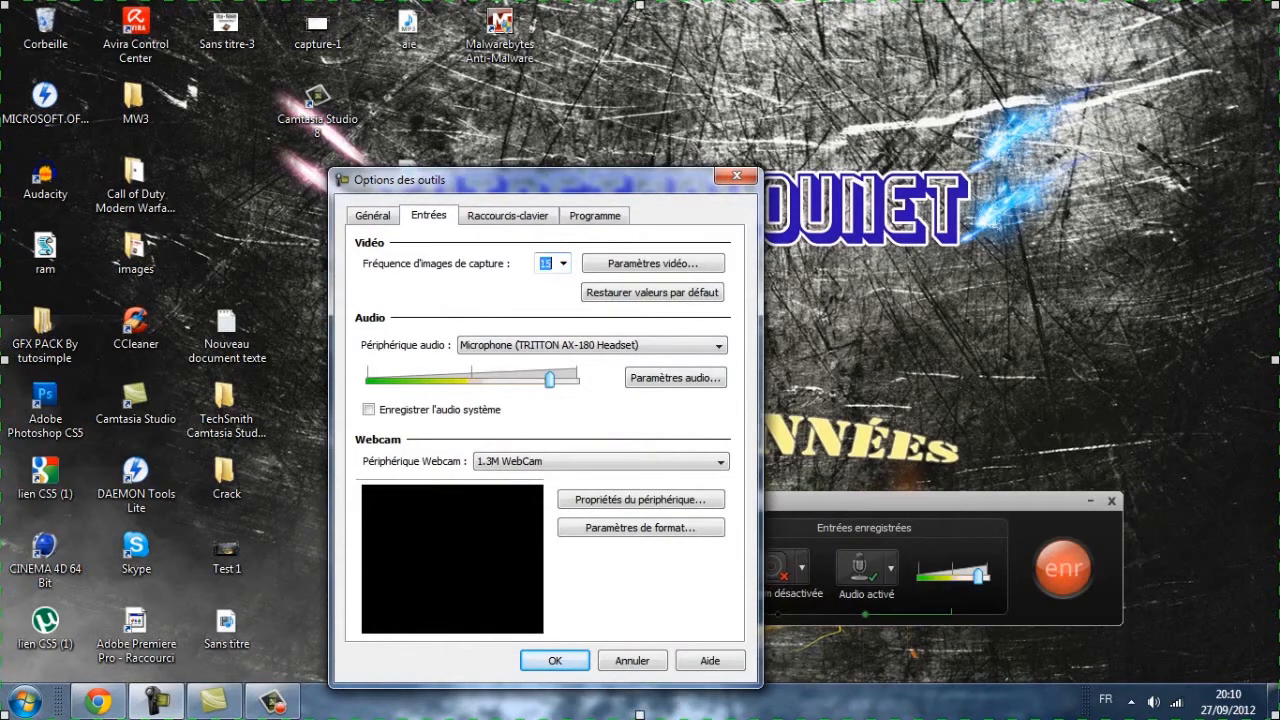
type("40")
Check the TechSmith Screen Capture Codec compression settings, accept them and confirm the recorder options
left_click(653, 263)
left_click(668, 451)
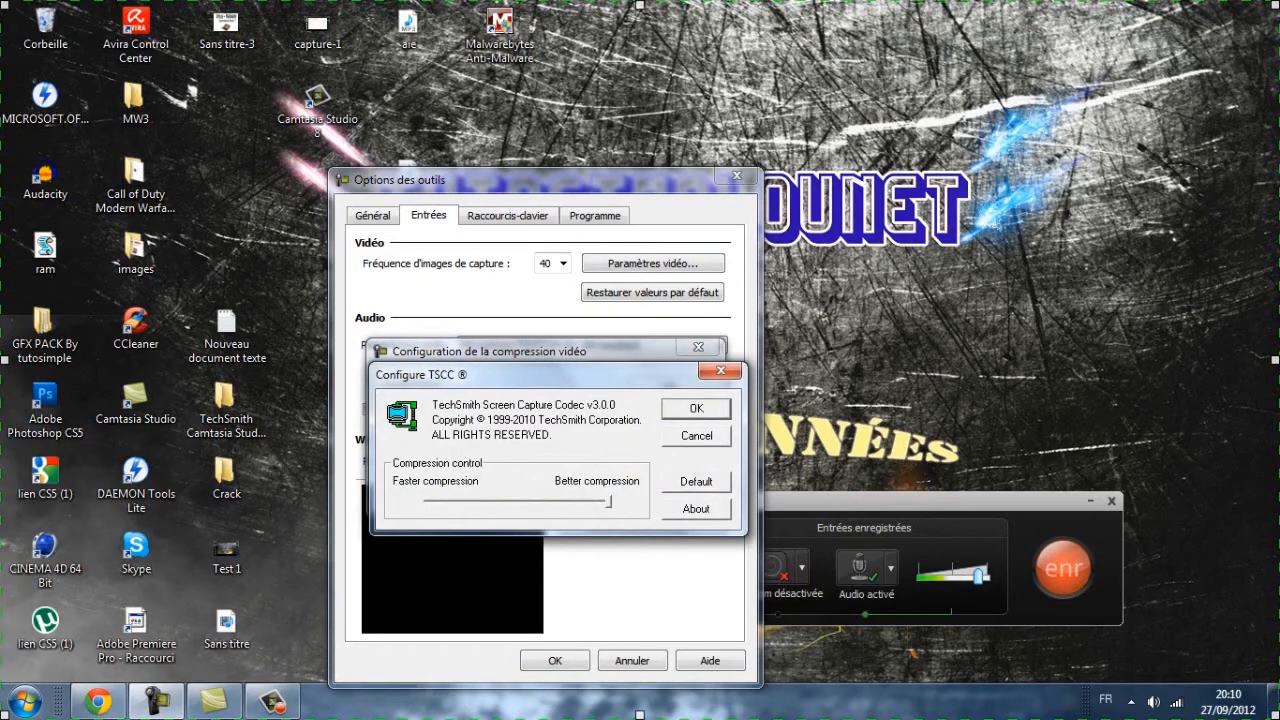
left_click(696, 409)
left_click(668, 386)
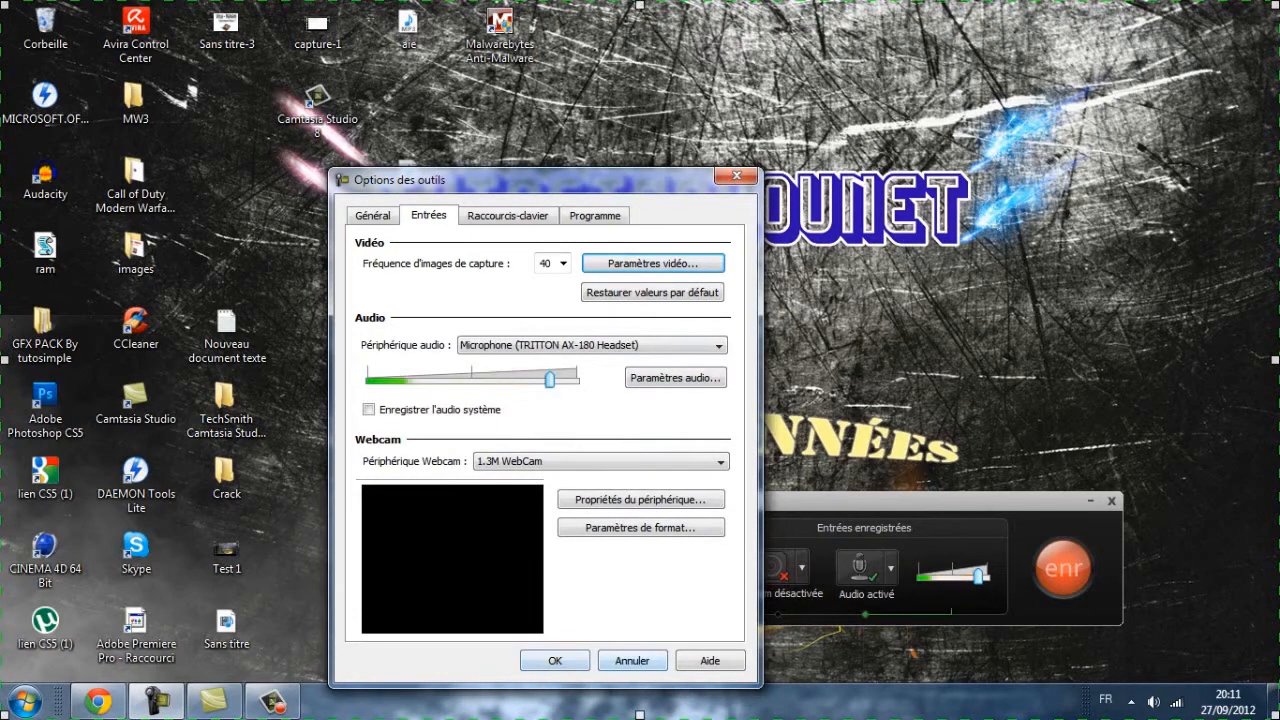
left_click(555, 660)
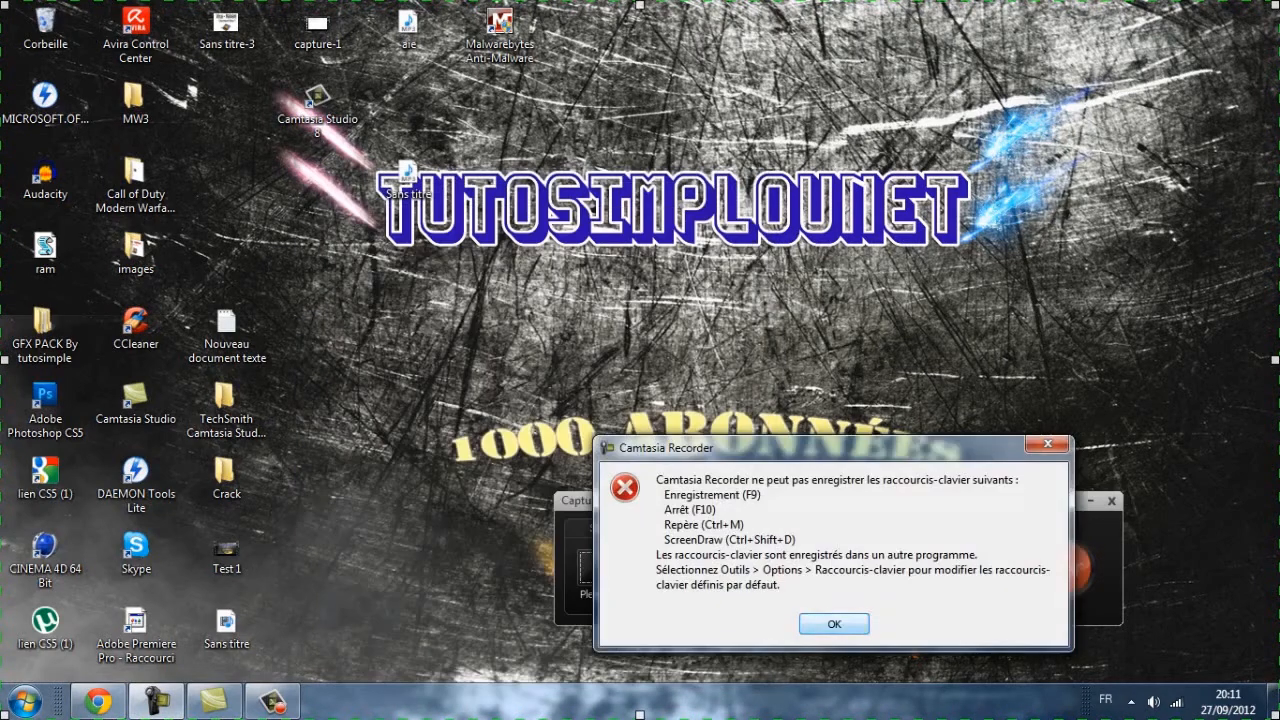
left_click(834, 623)
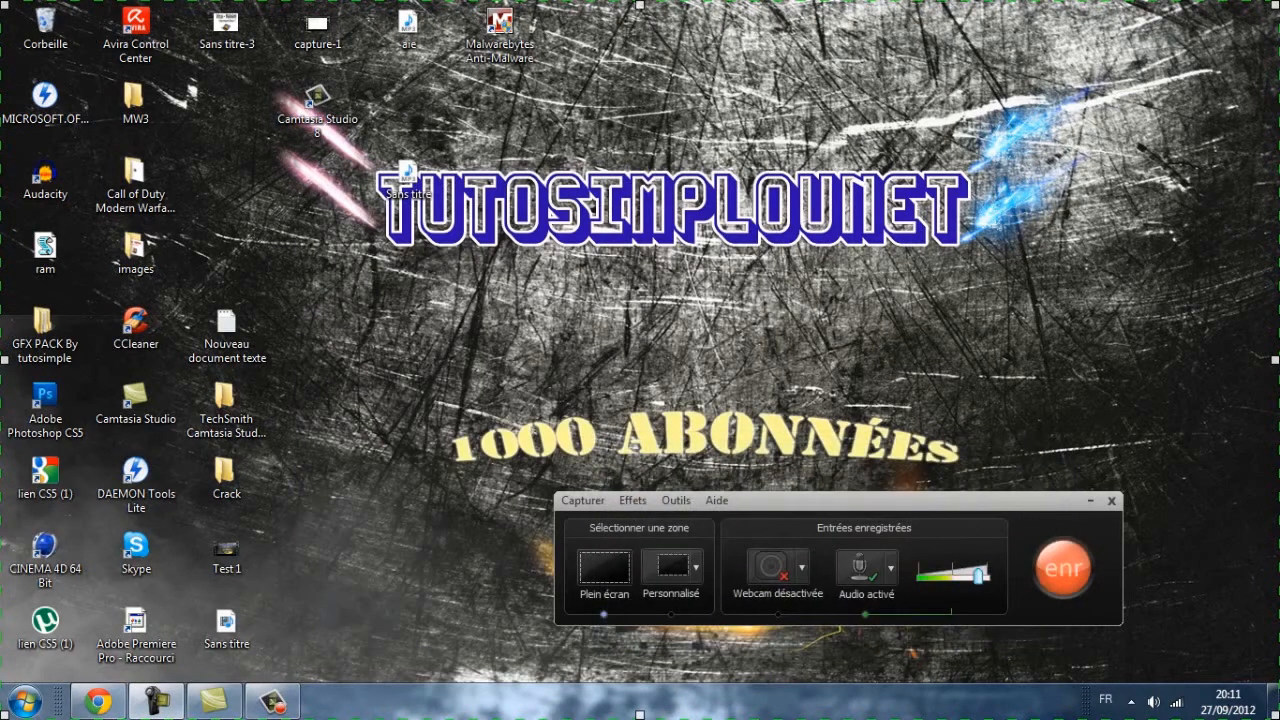
Switch to Camtasia Studio, import the Test 1 video from the desktop and place it on the timeline
left_click(97, 701)
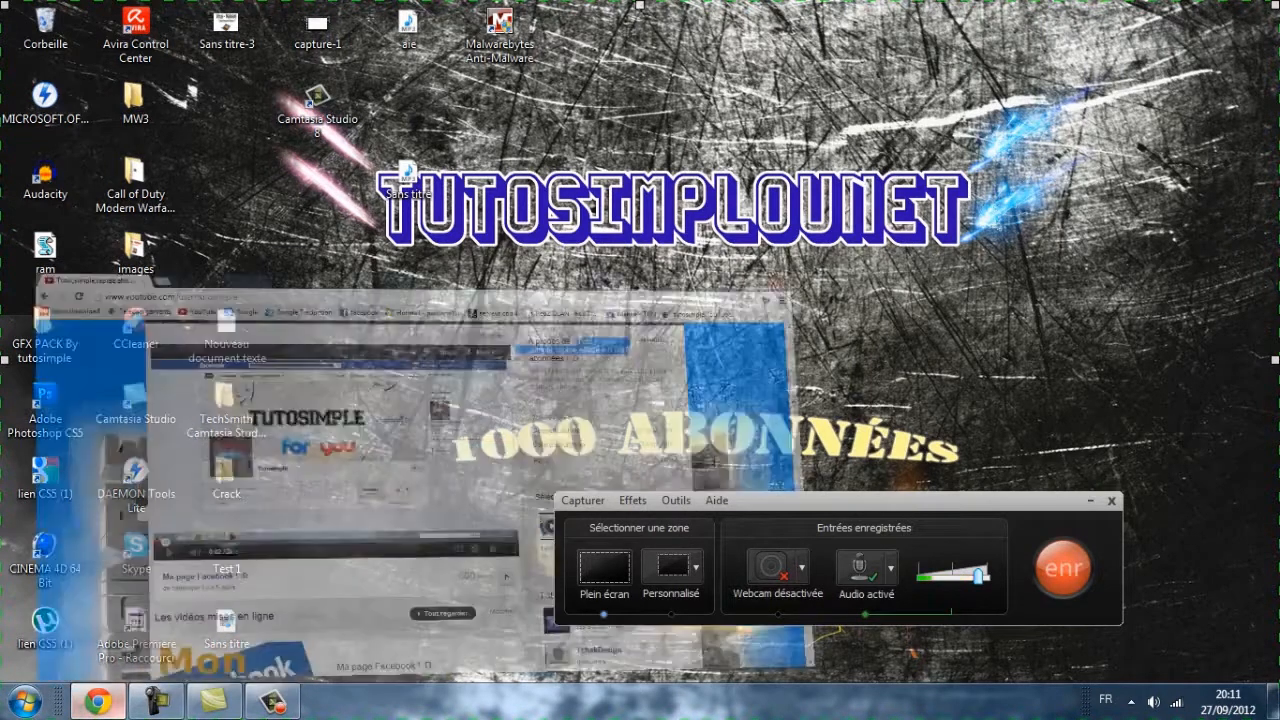
left_click(214, 701)
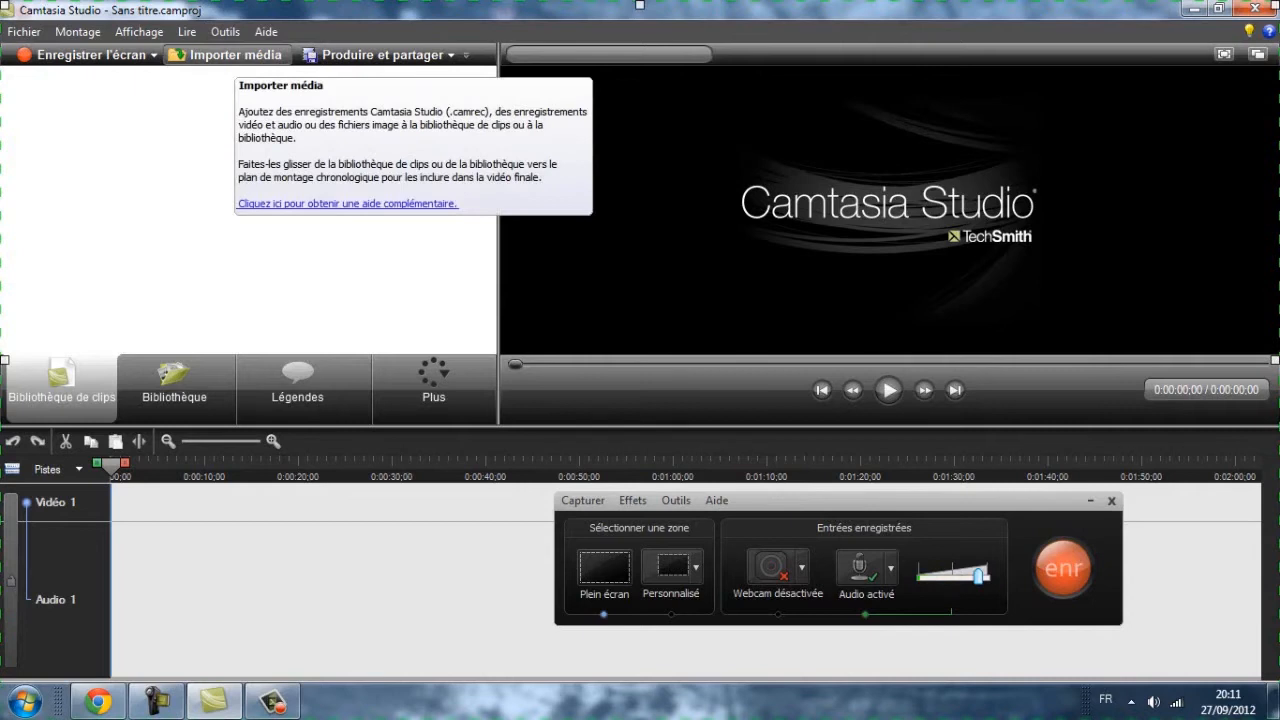
left_click(225, 54)
left_click_drag(951, 252, 951, 416)
left_click(722, 451)
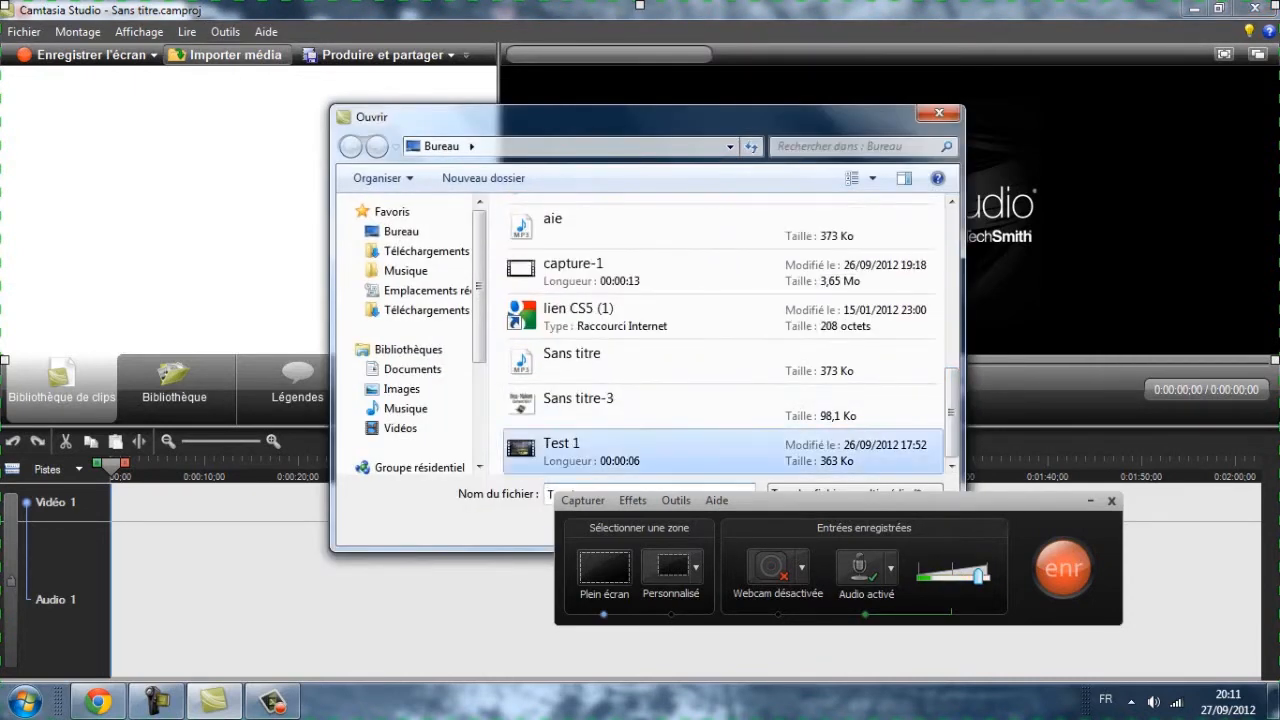
left_click(1091, 500)
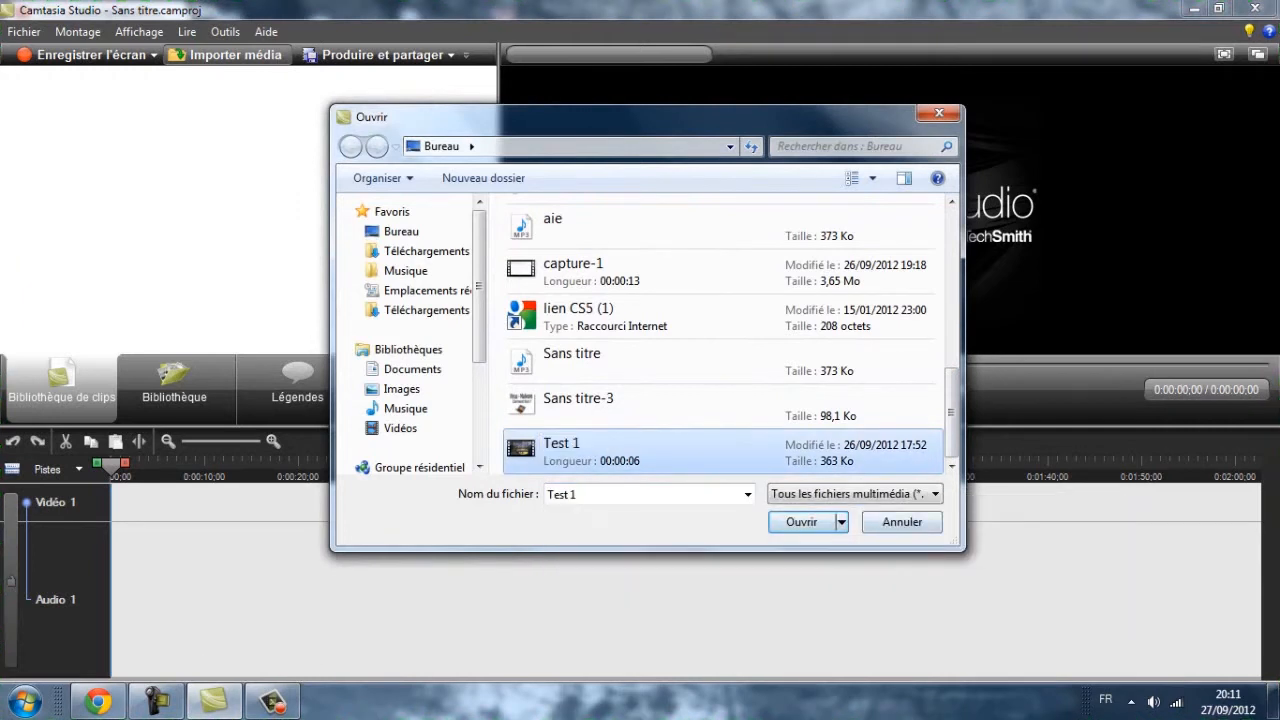
key("Return")
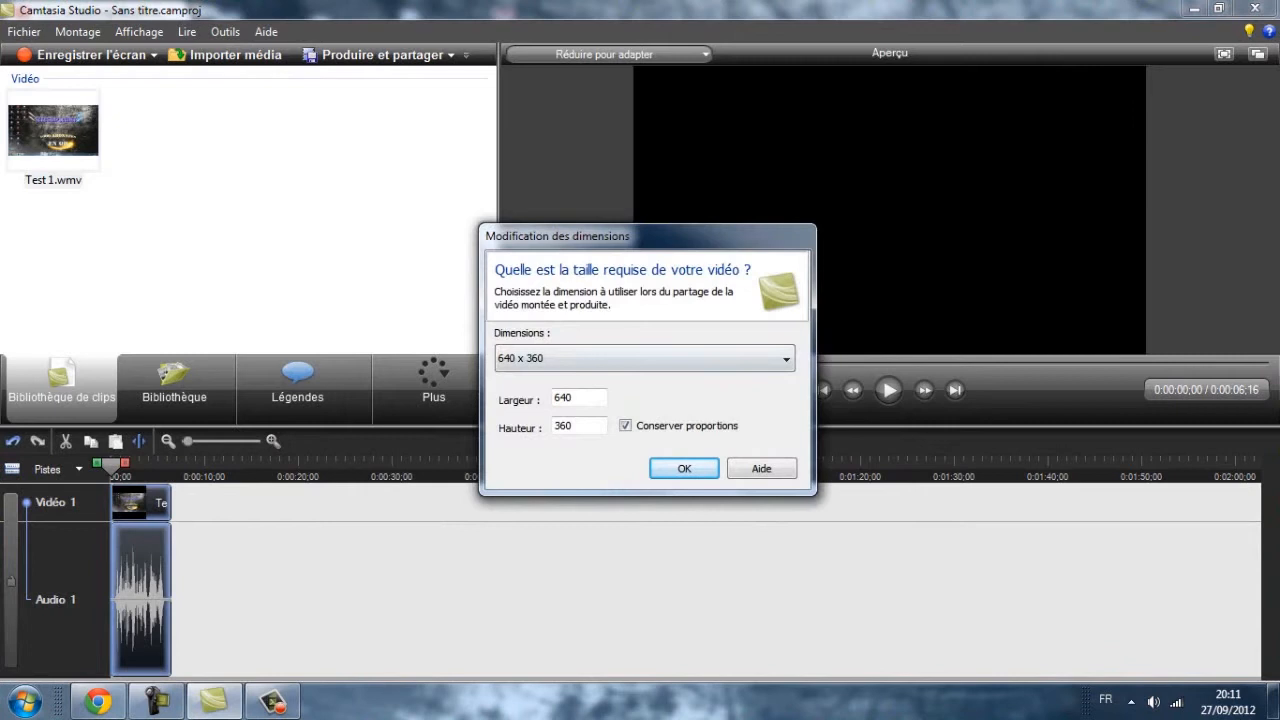
Set the project dimensions to 1280 x 720, the size recommended for YouTube and HD
left_click(644, 358)
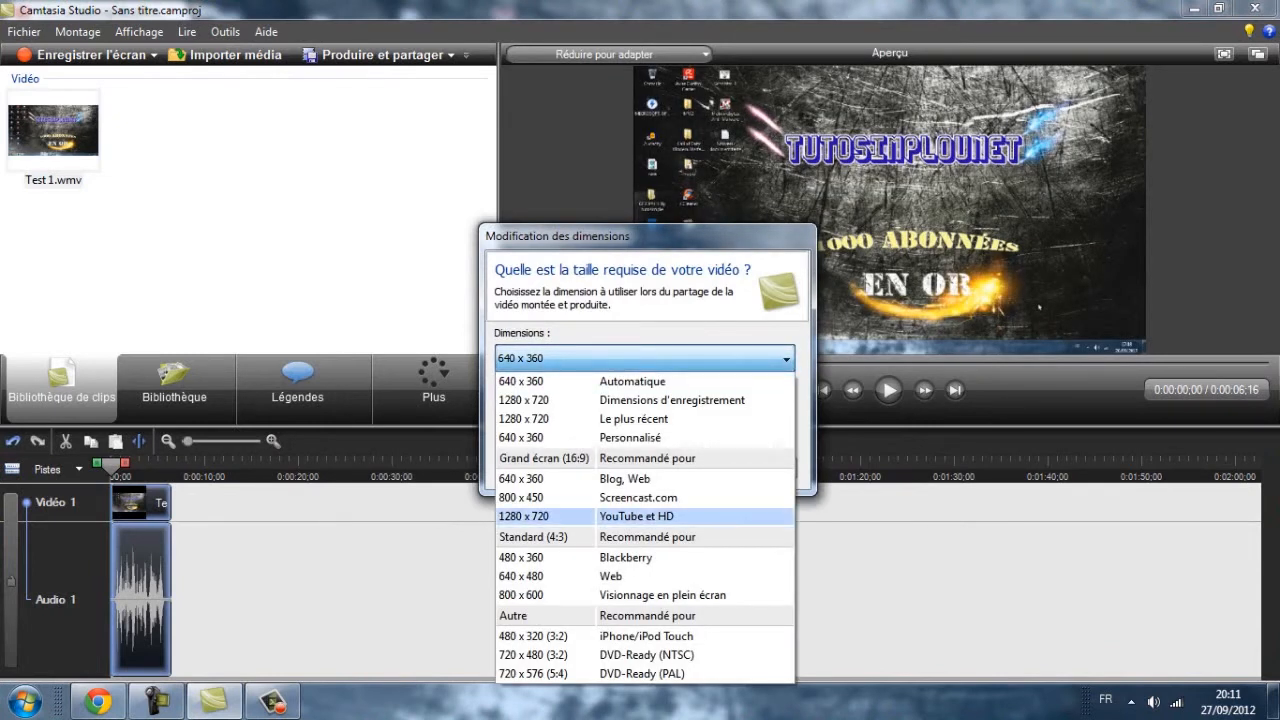
left_click(636, 516)
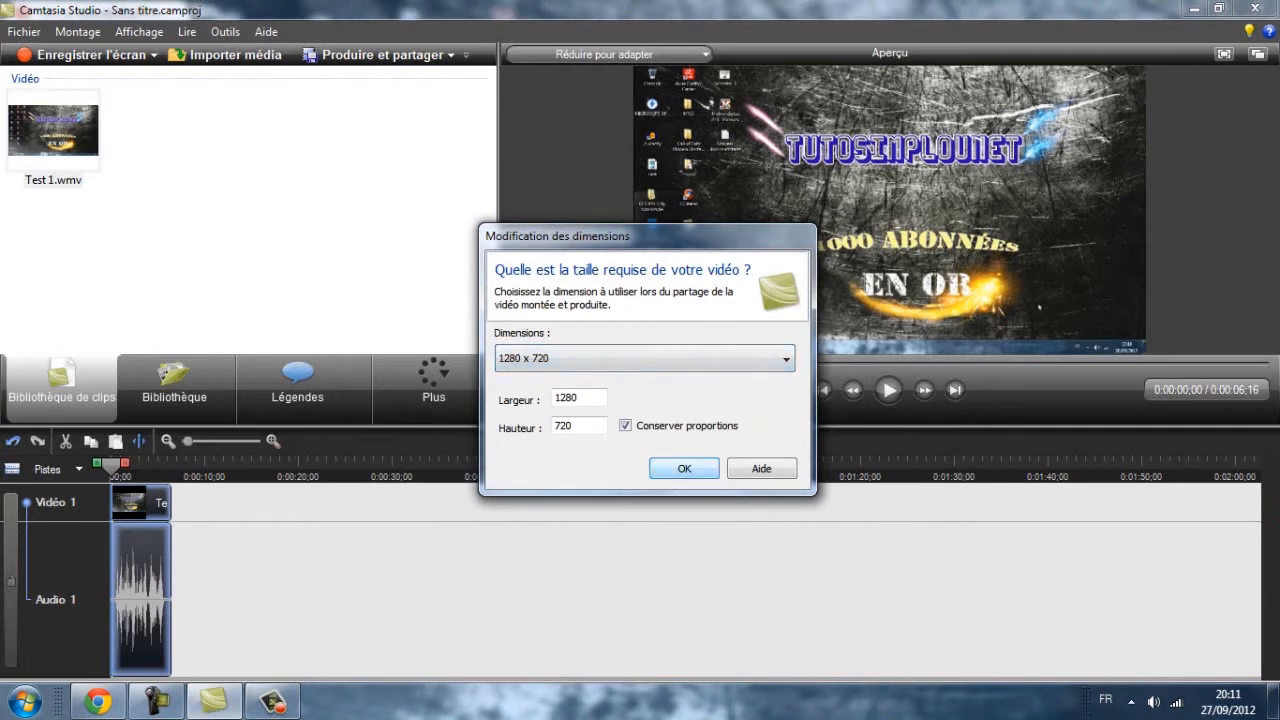
left_click(684, 468)
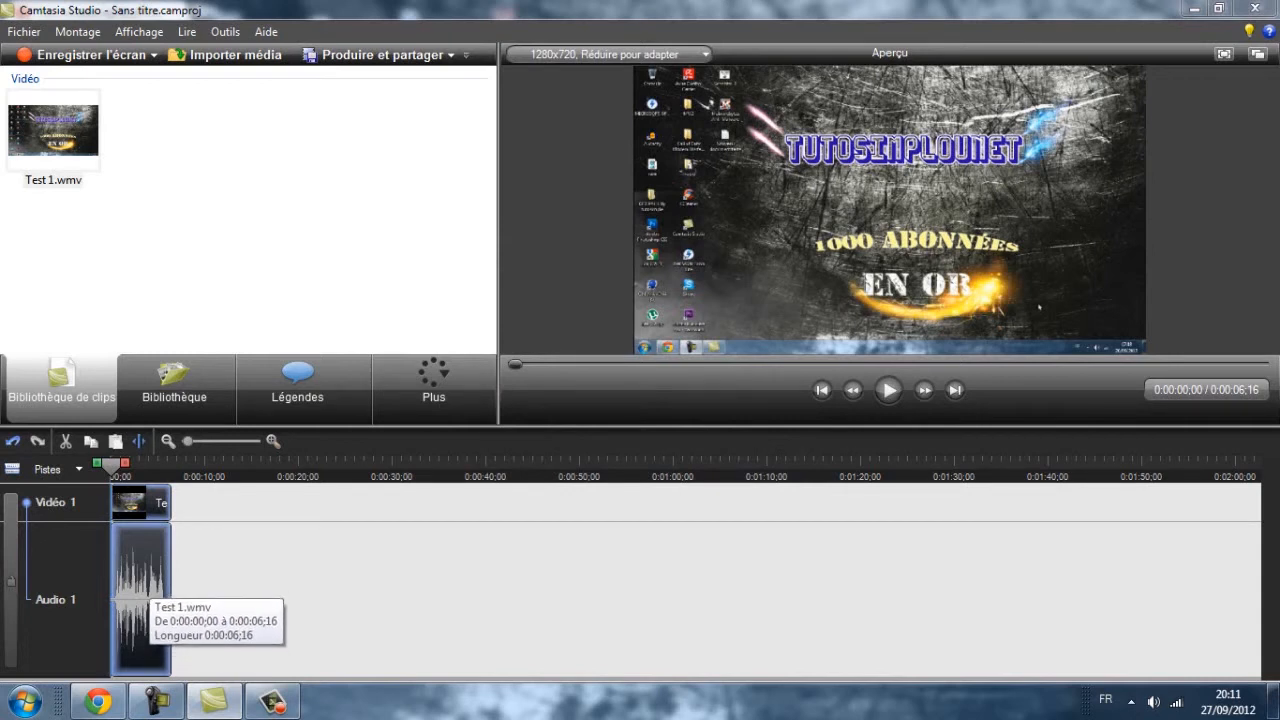
Open the audio editing options for the Test 1 clip on the timeline and try its volume bar
right_click(152, 566)
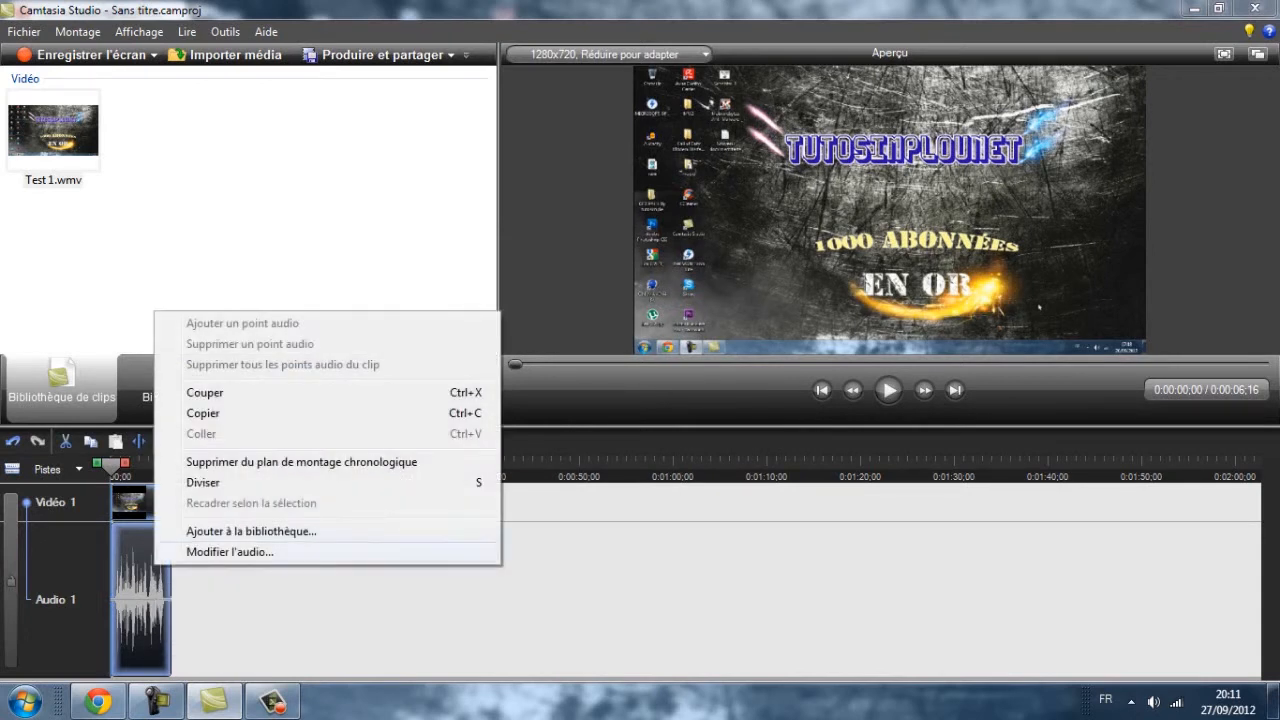
left_click(215, 552)
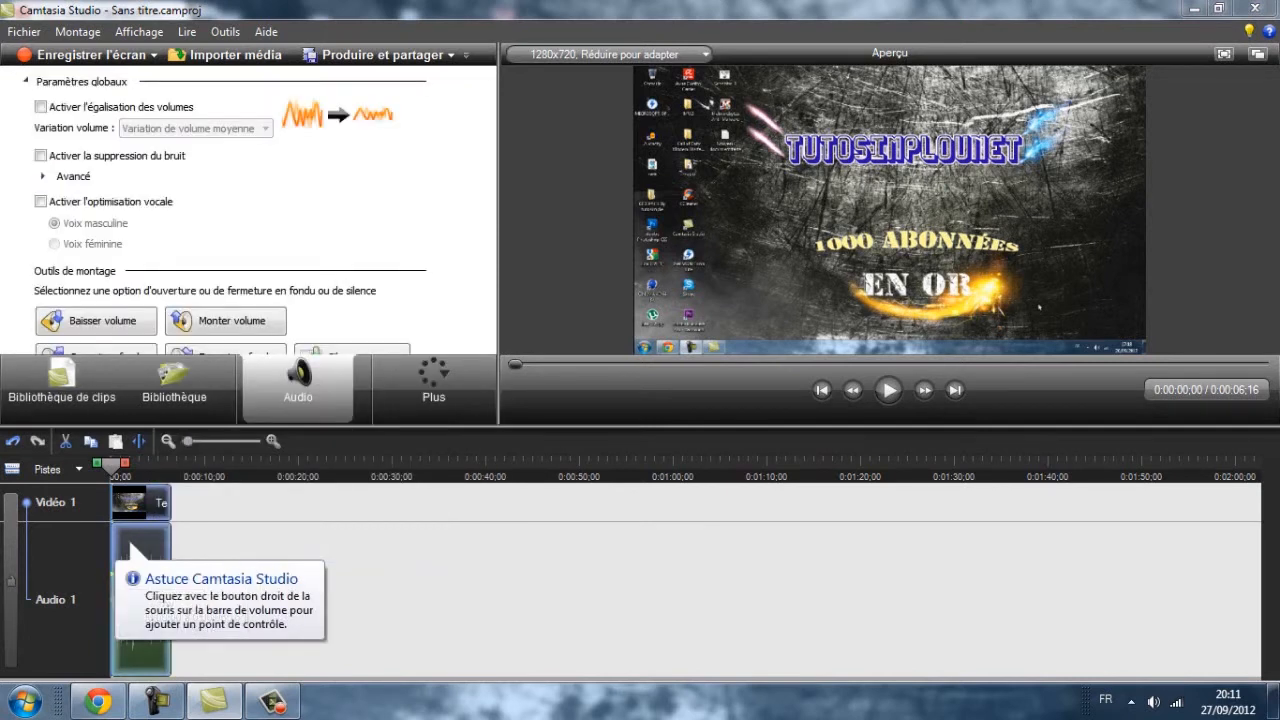
mouse_move(136, 573)
left_mouse_down()
mouse_move(159, 539)
mouse_move(158, 607)
mouse_move(145, 610)
mouse_move(148, 573)
left_mouse_up()
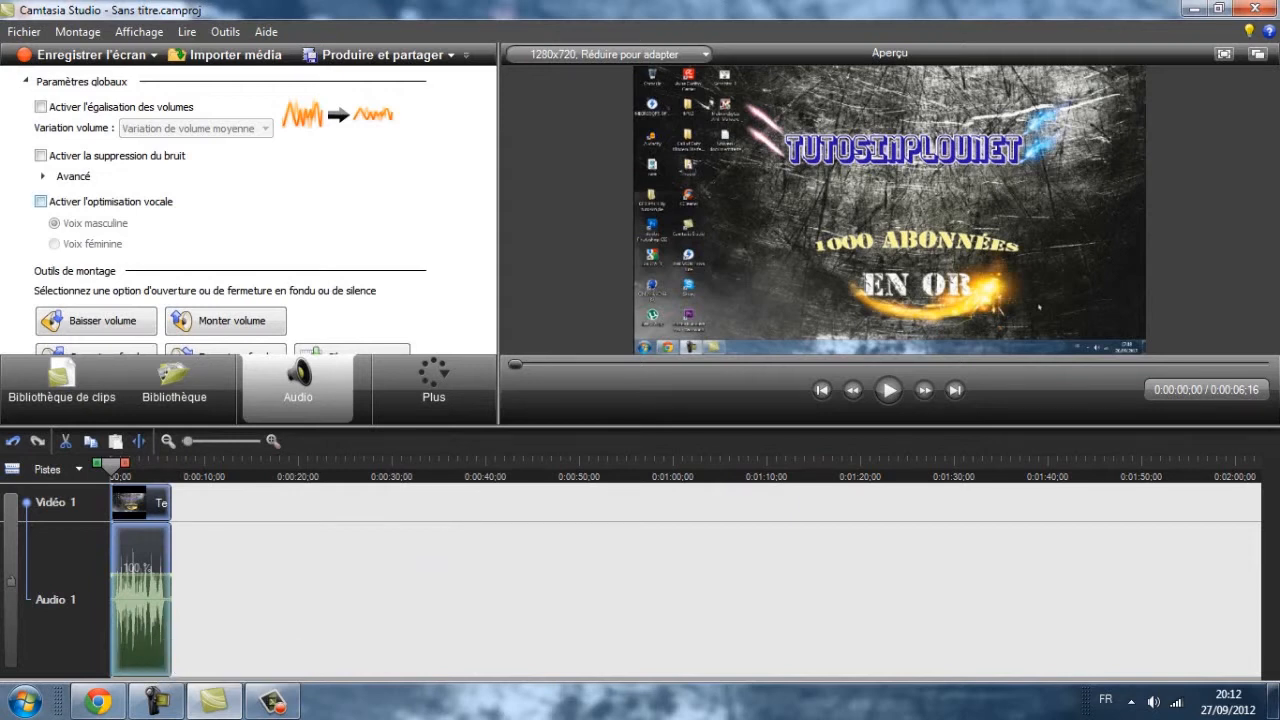
Enable noise removal with clipping suppression for the Test 1 audio and return to the clip bin
left_click(40, 155)
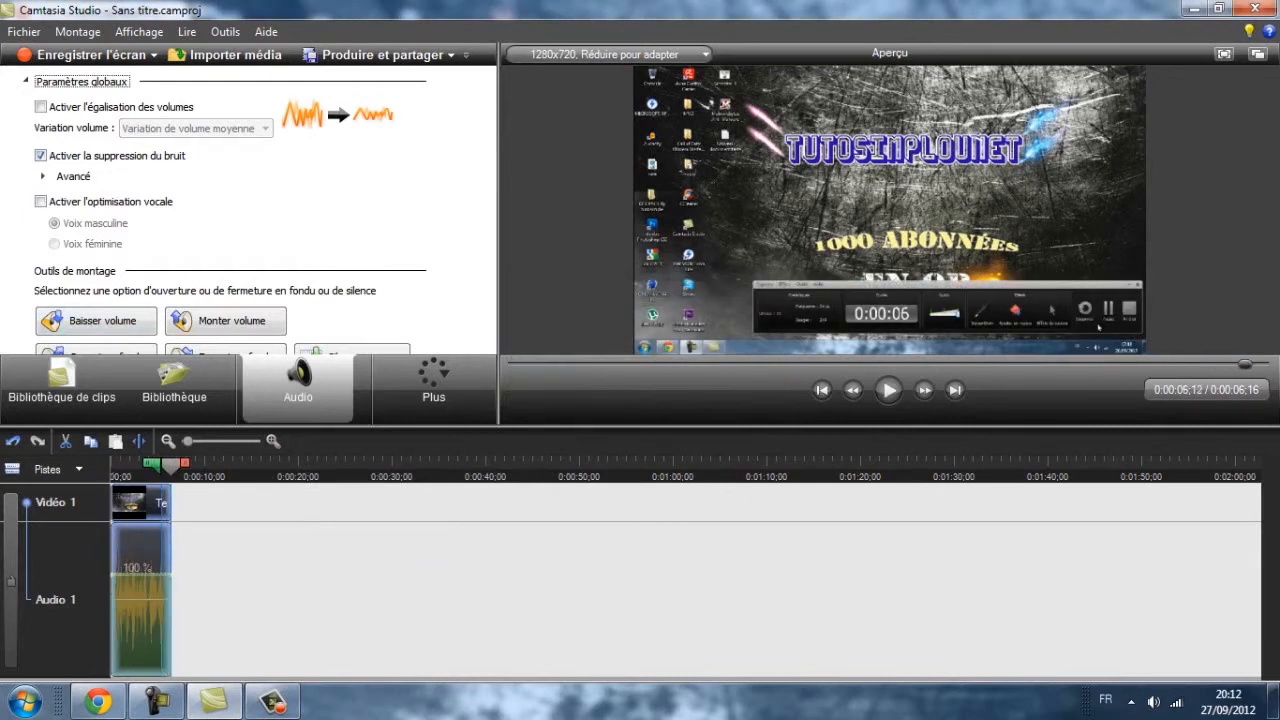
left_click(43, 176)
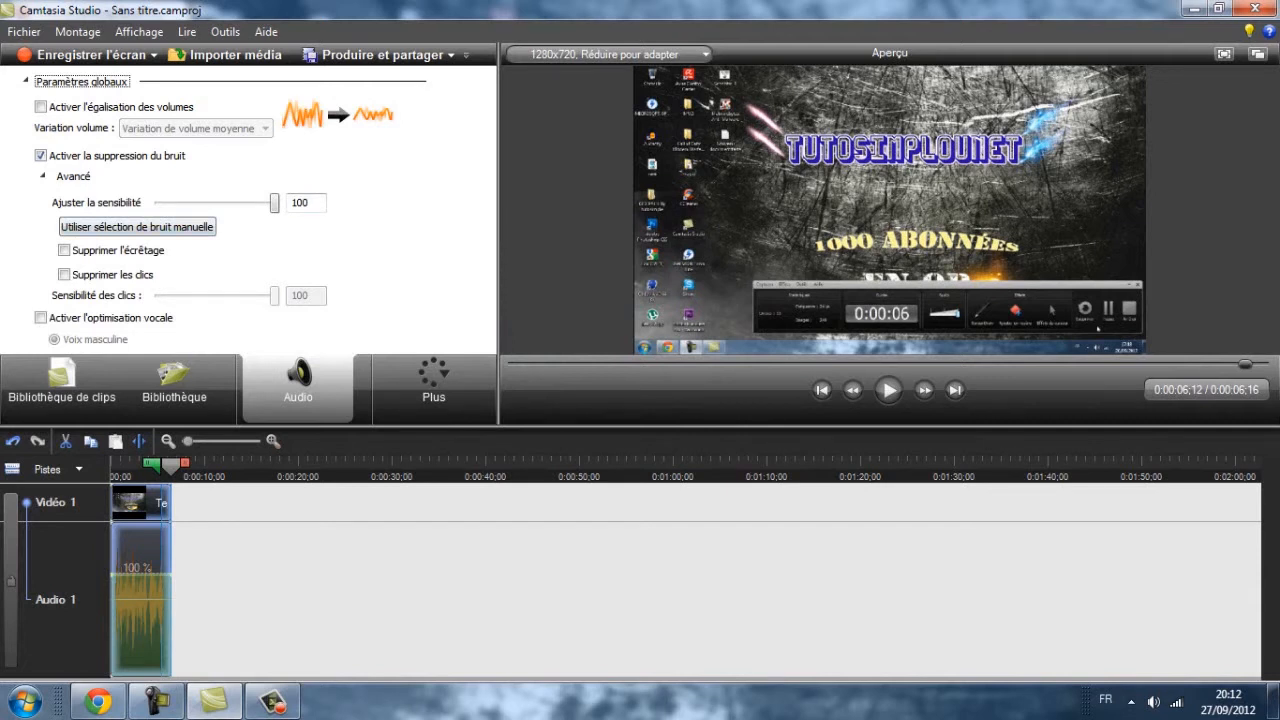
left_click(64, 250)
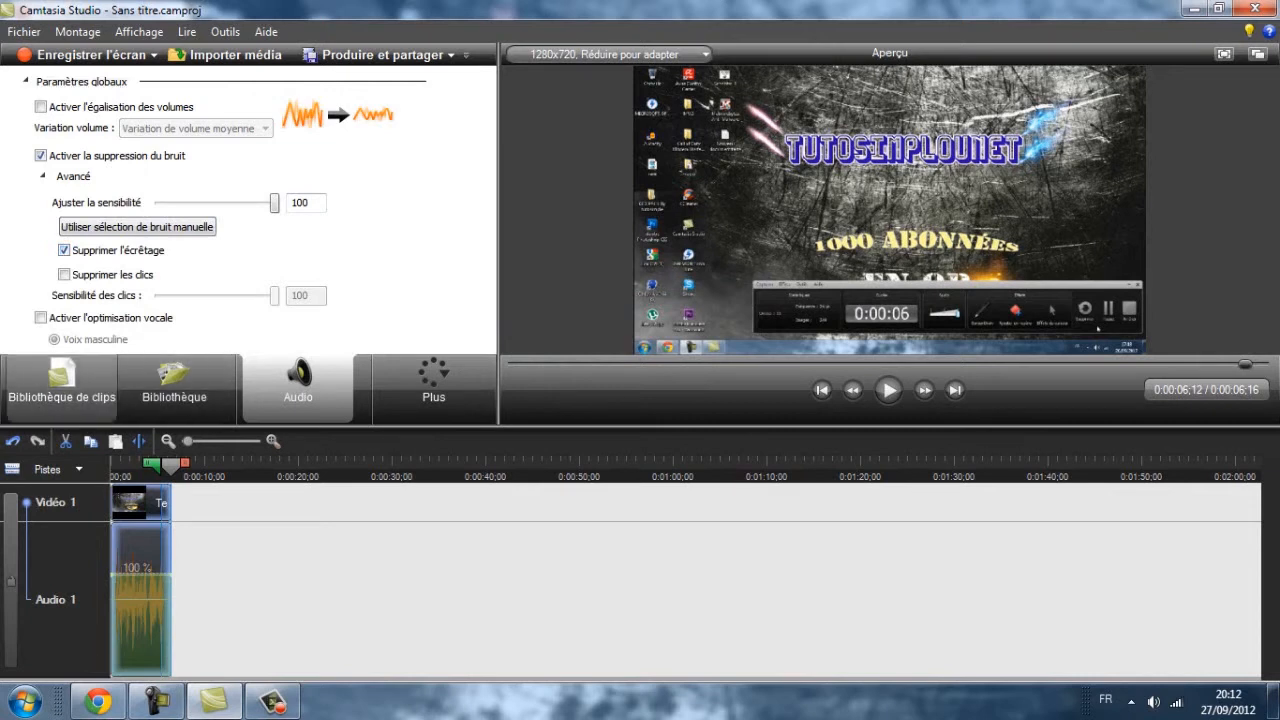
left_click(61, 388)
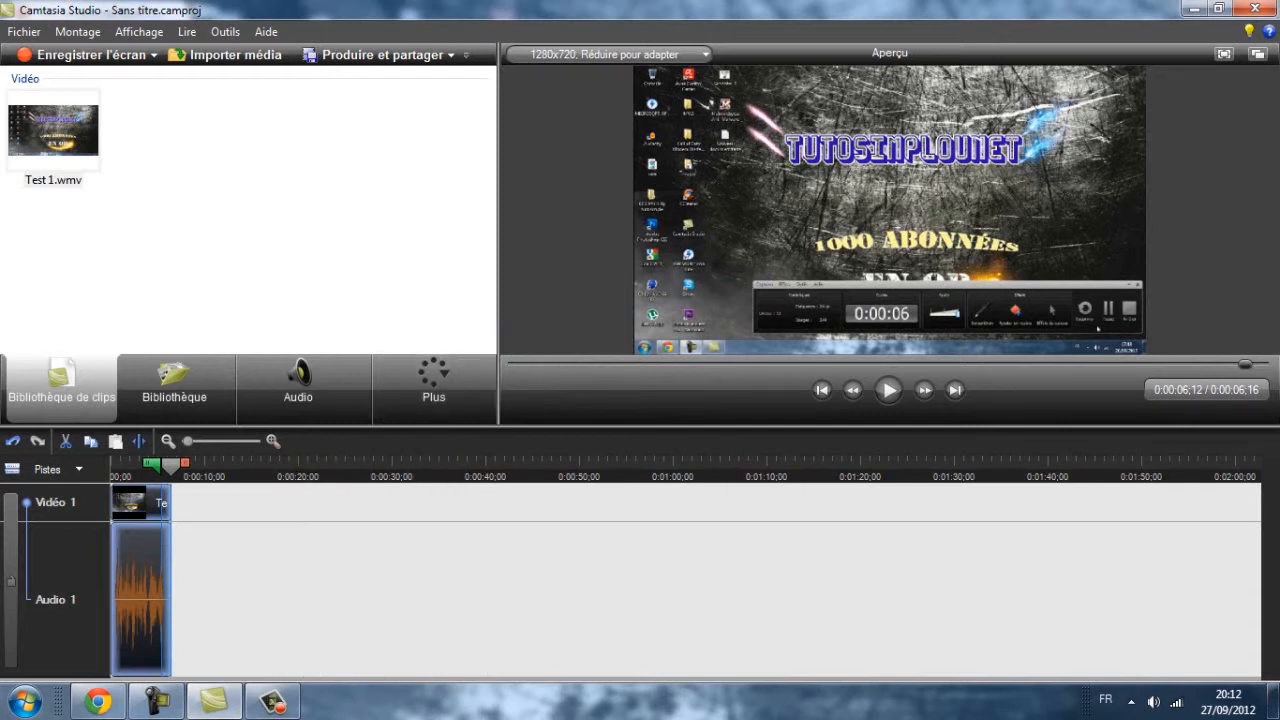
Widen the clip bin, import the capture-1 video from the desktop and place it after Test 1 on the timeline
left_click_drag(498, 390, 686, 390)
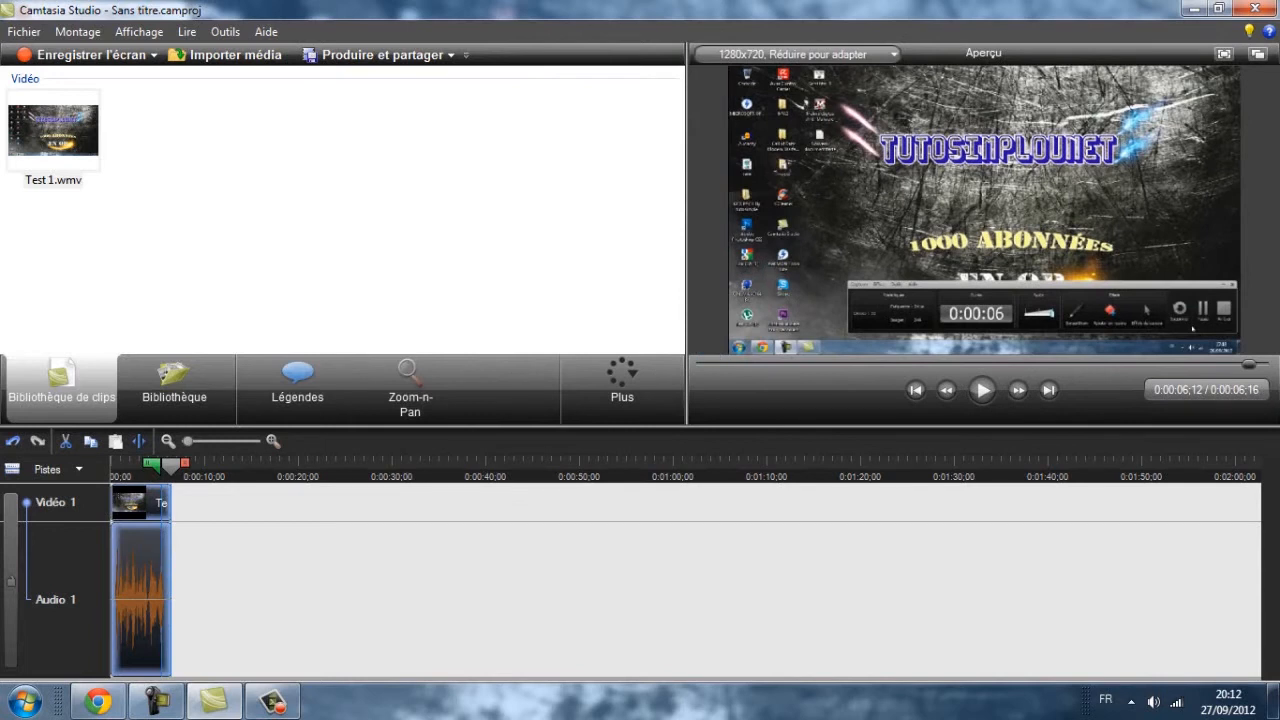
left_click(225, 54)
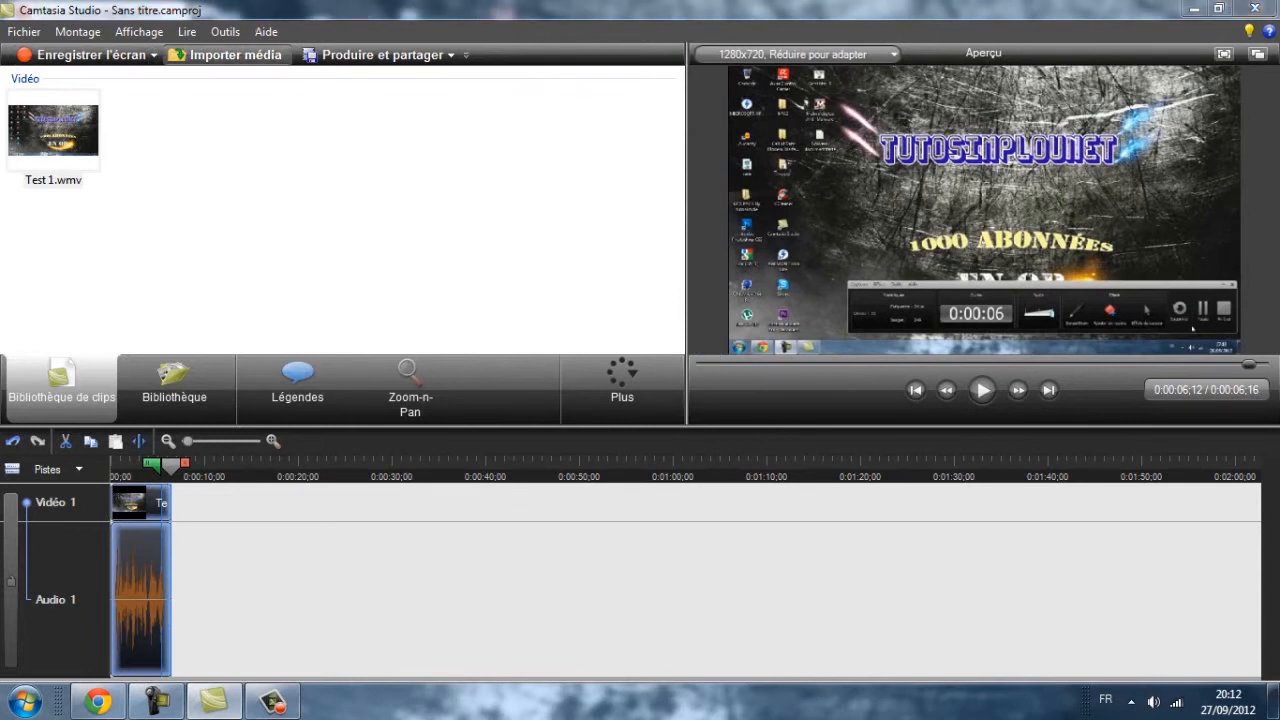
scroll(720, 320, "down", 6)
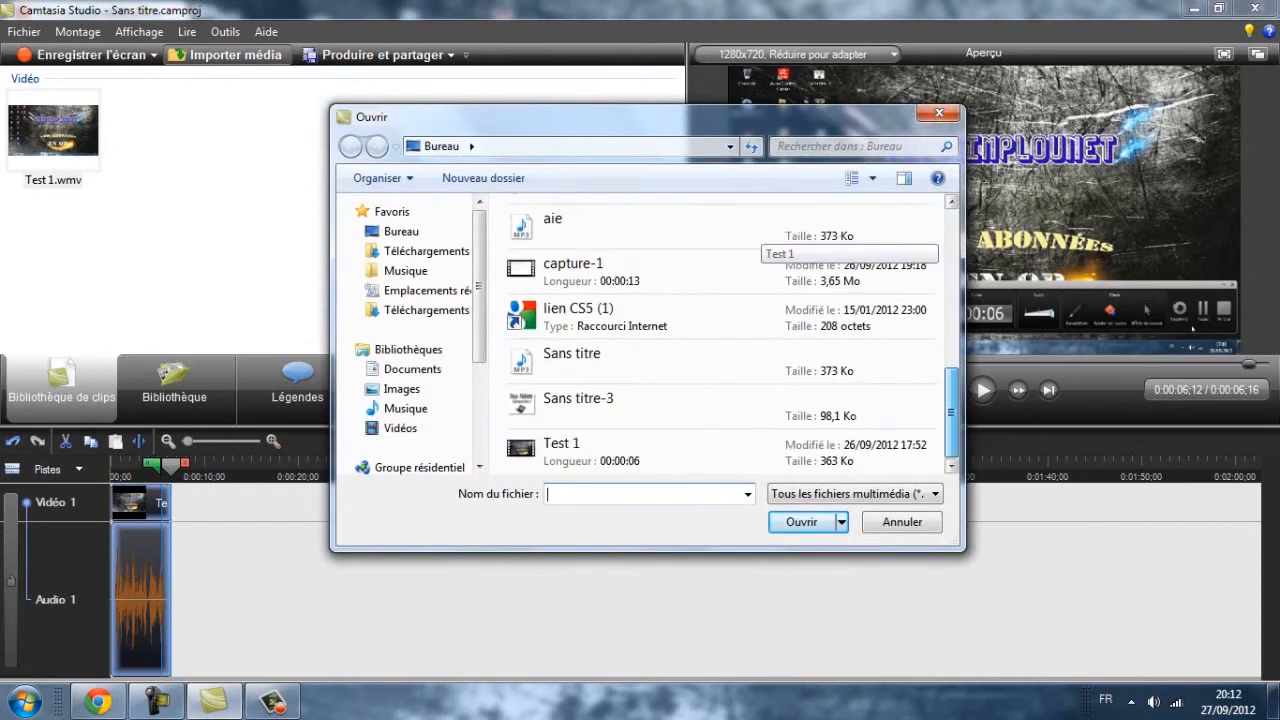
left_click(700, 272)
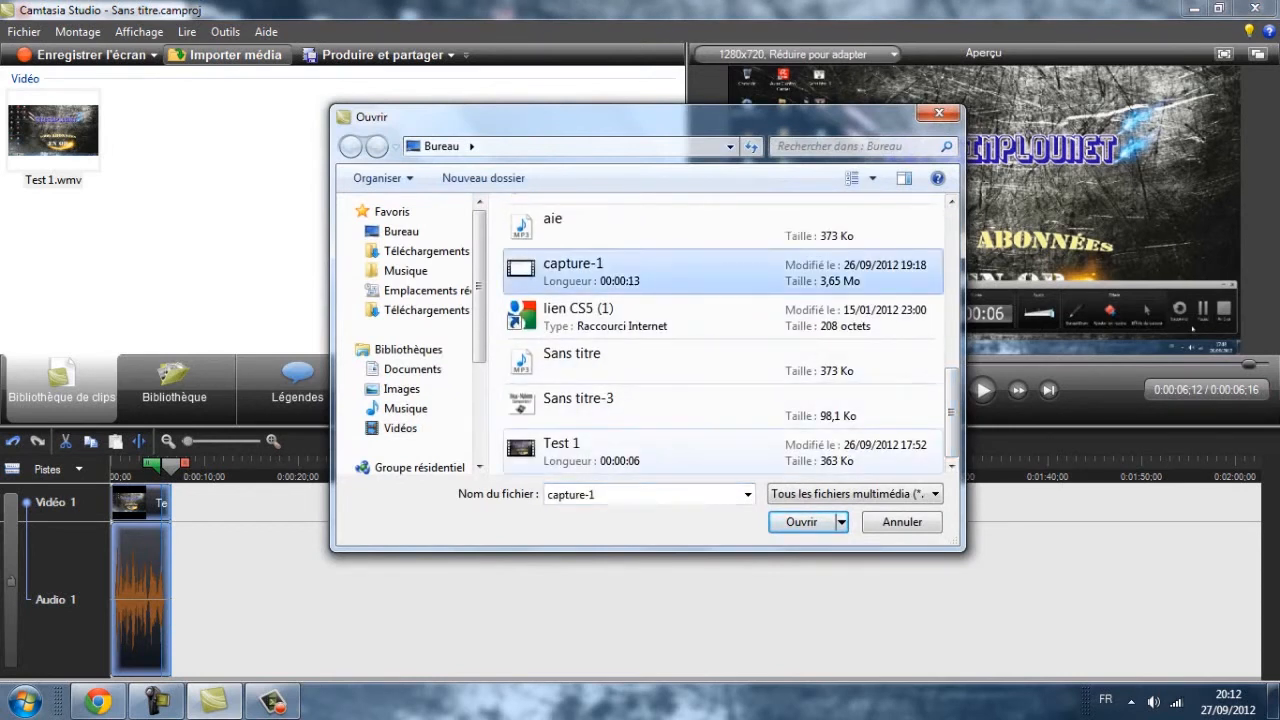
left_click(801, 521)
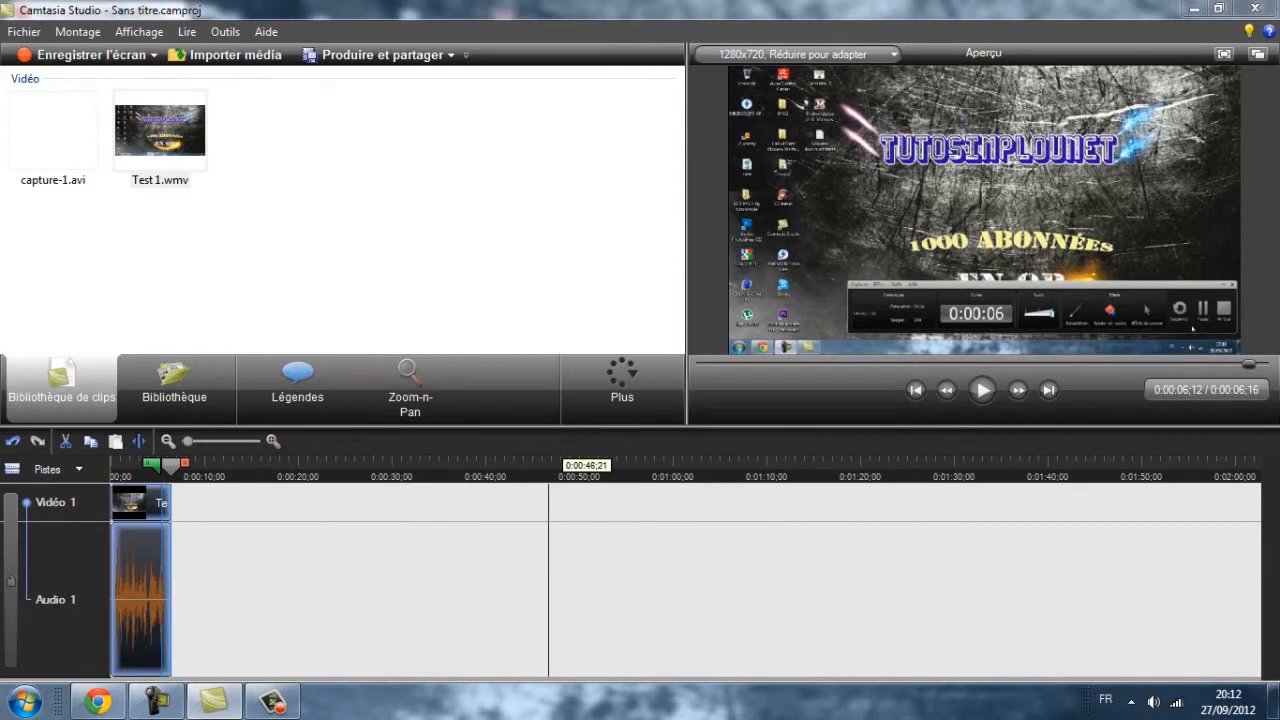
left_click(53, 135)
left_click_drag(53, 135, 200, 560)
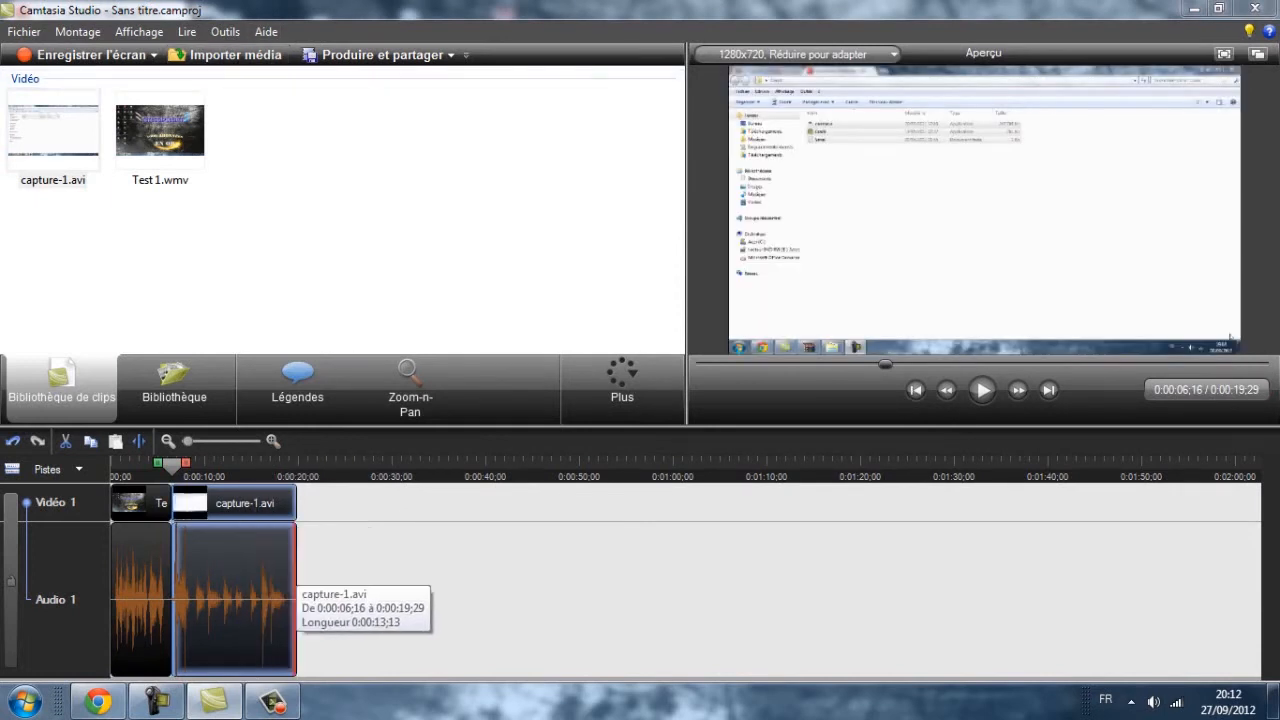
right_click(205, 607)
left_click(280, 590)
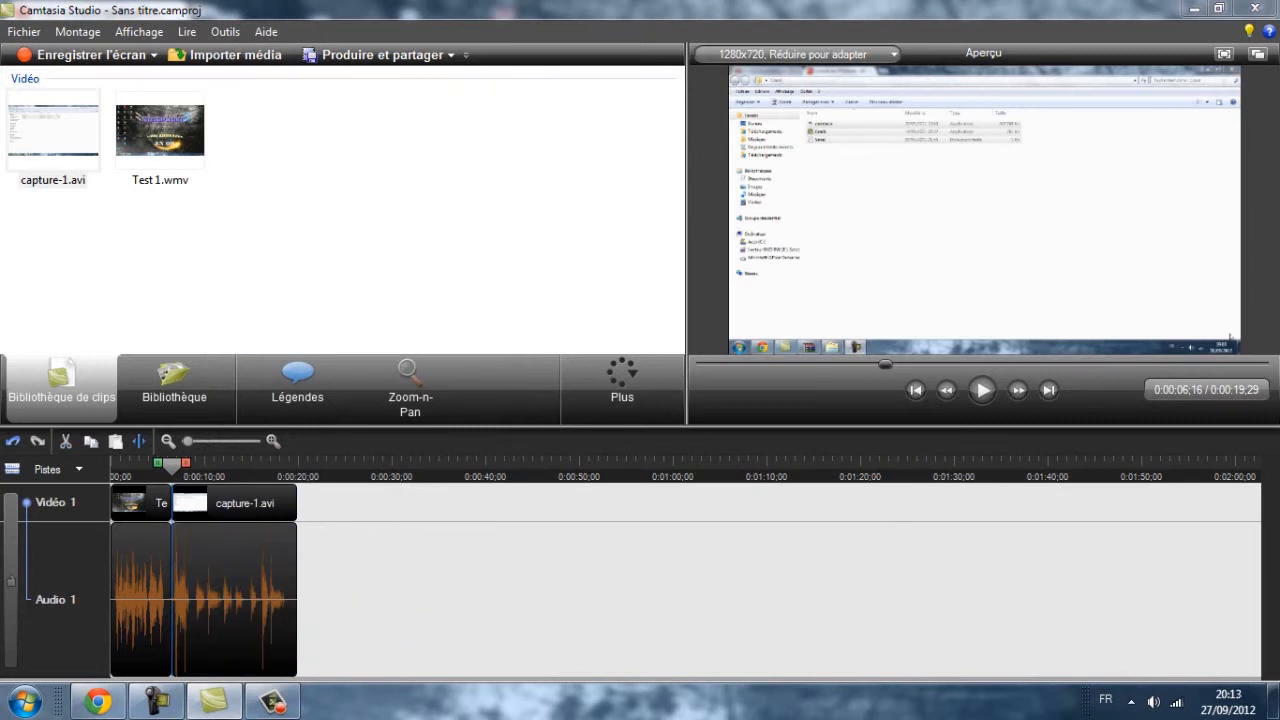
right_click(237, 595)
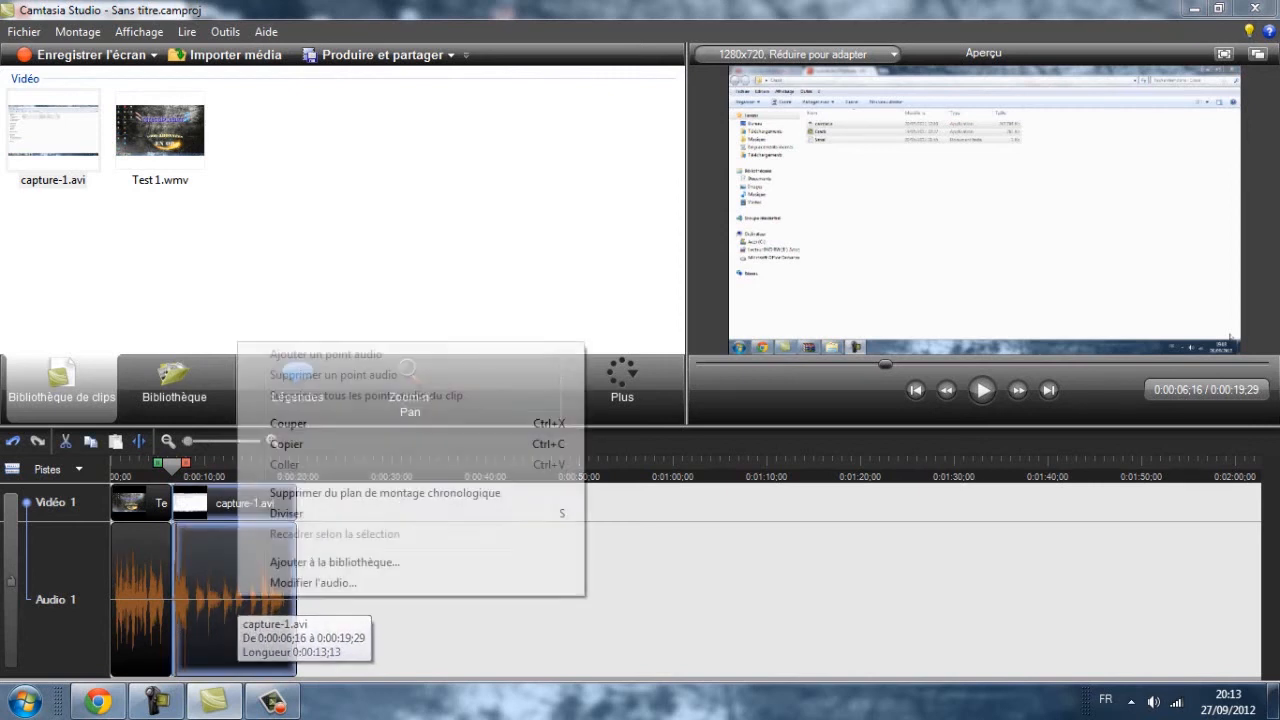
left_click(233, 619)
right_click(233, 619)
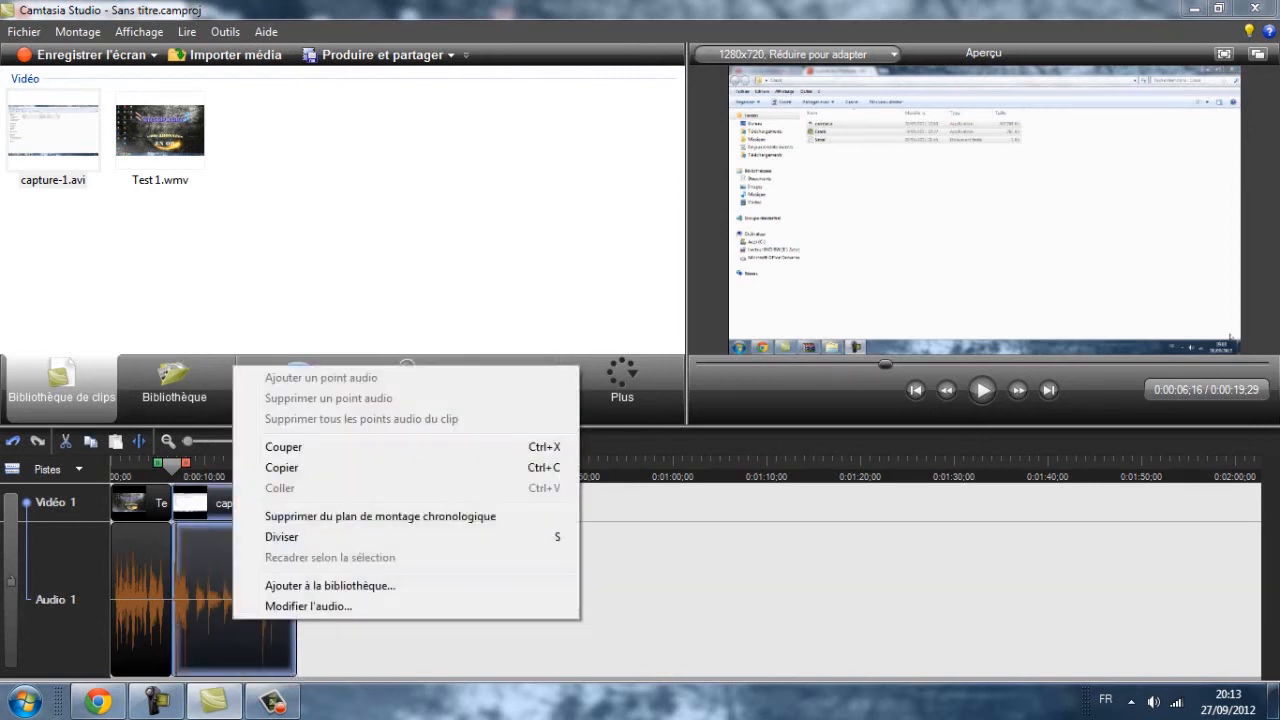
left_click(231, 619)
right_click(238, 601)
left_click(266, 618)
right_click(252, 620)
key("Escape")
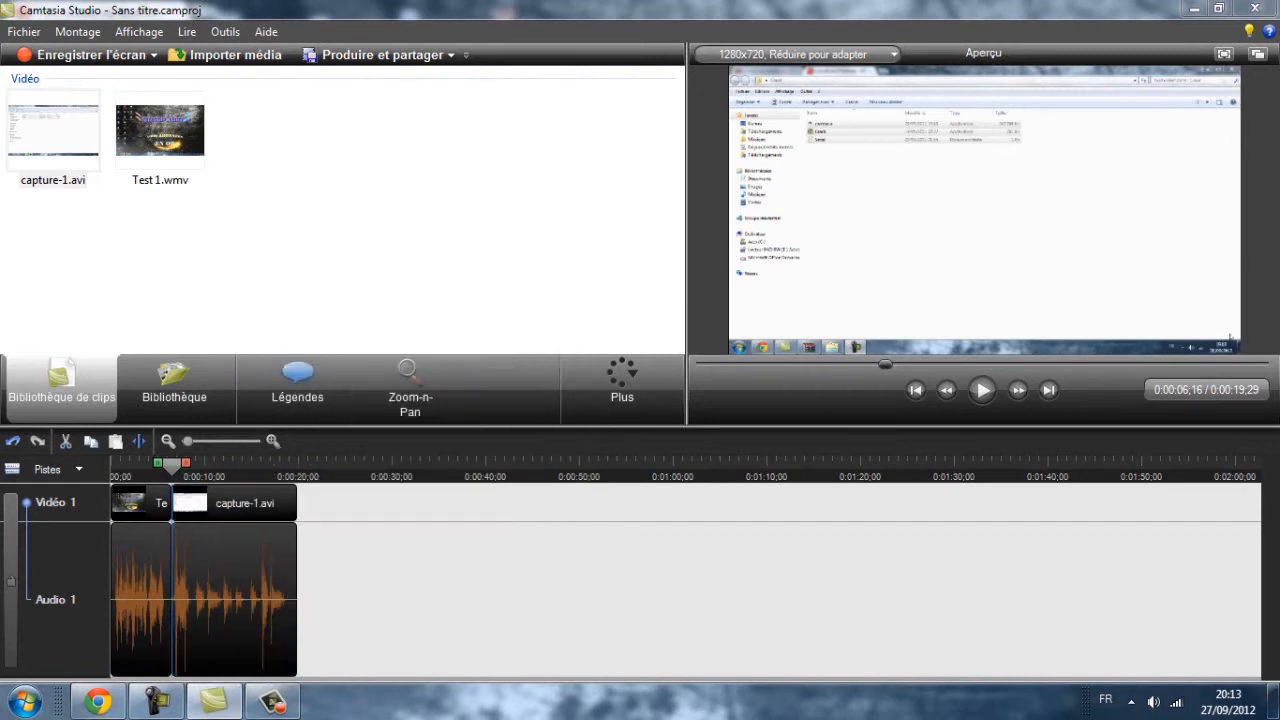
Permanently unlink audio 1 from video 1
left_click(77, 31)
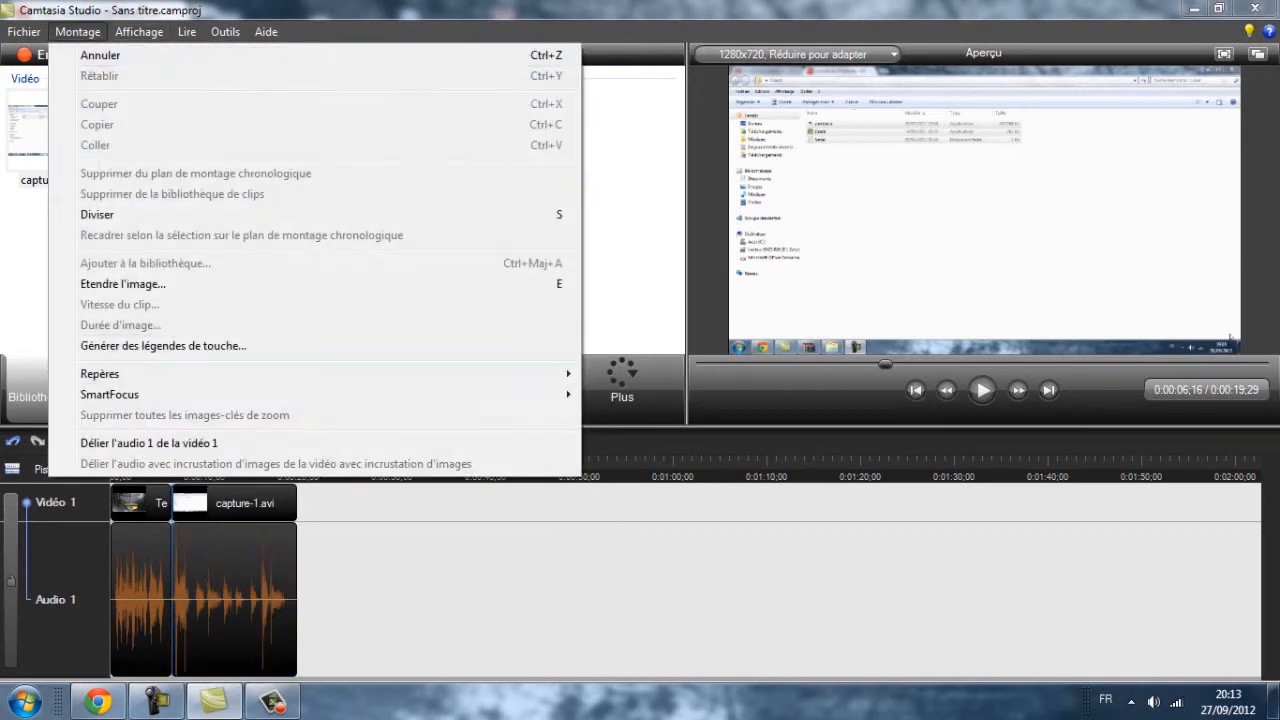
left_click(150, 442)
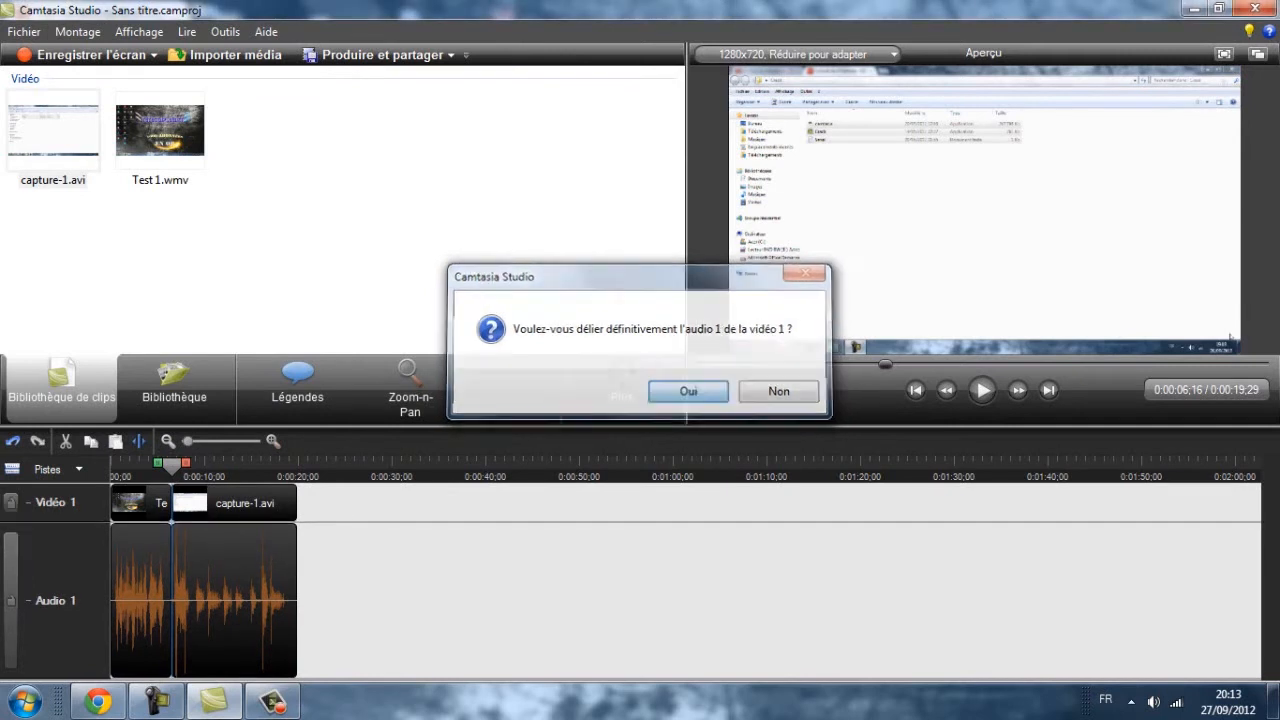
left_click(689, 391)
Delete the capture-1 audio, try shifting the Test 1 audio along its track, and delete it from the timeline as well
right_click(216, 610)
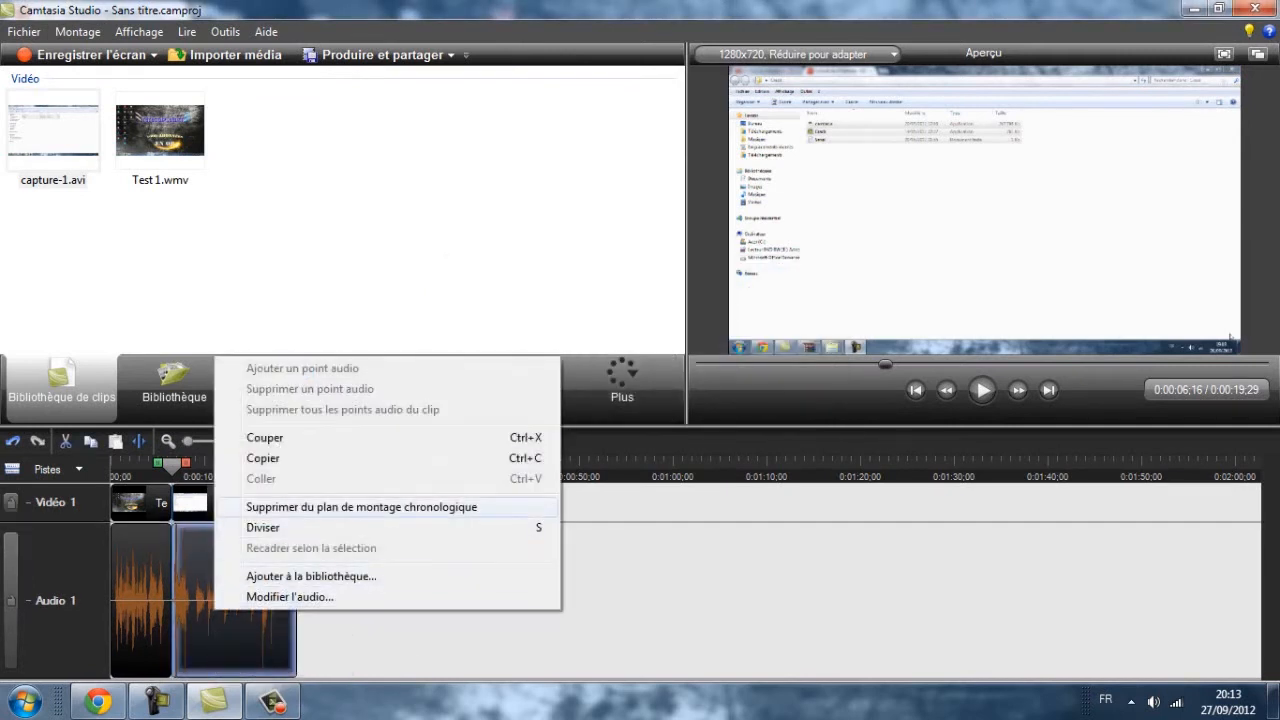
left_click(360, 507)
left_click_drag(140, 590, 203, 590)
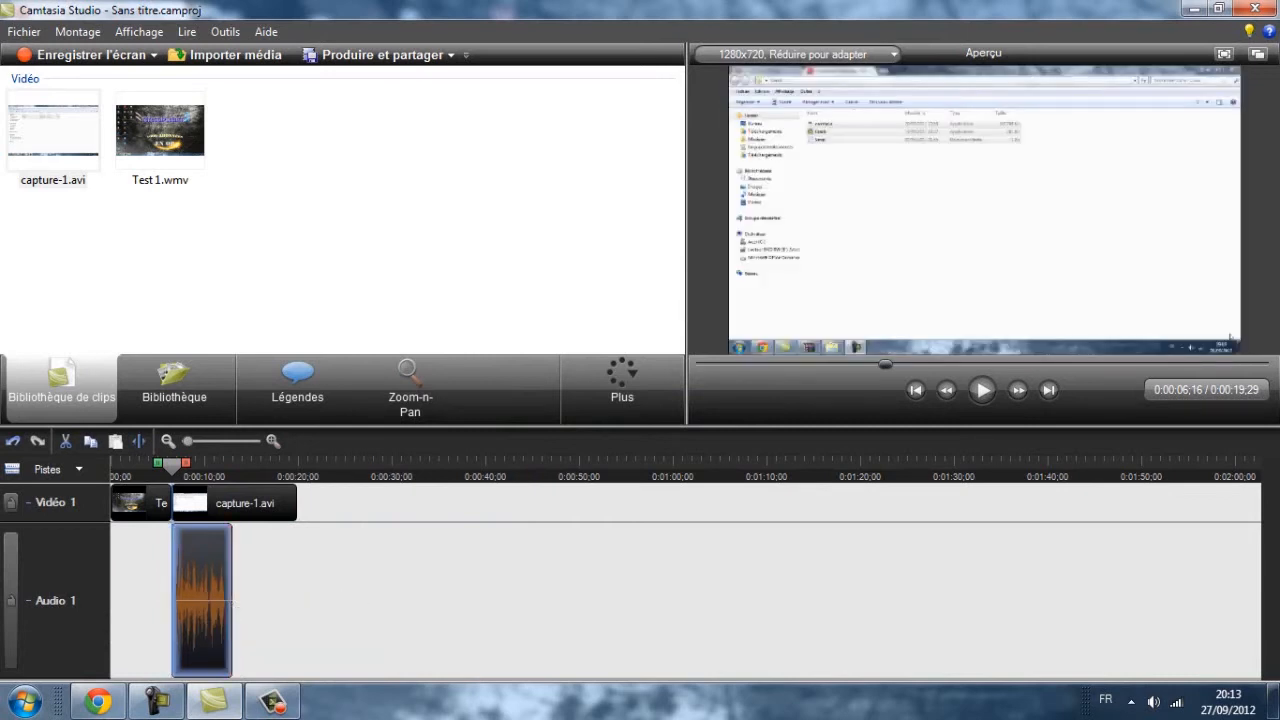
left_click_drag(185, 530, 155, 535)
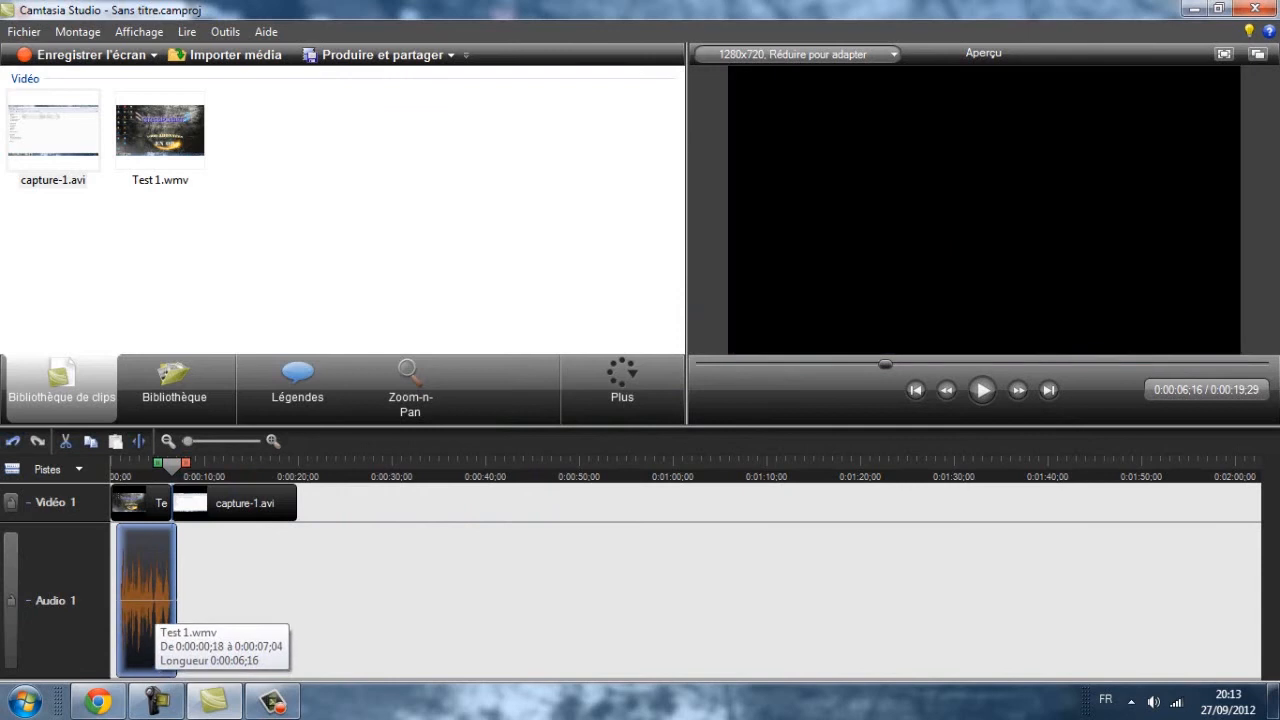
right_click(155, 605)
left_click(302, 501)
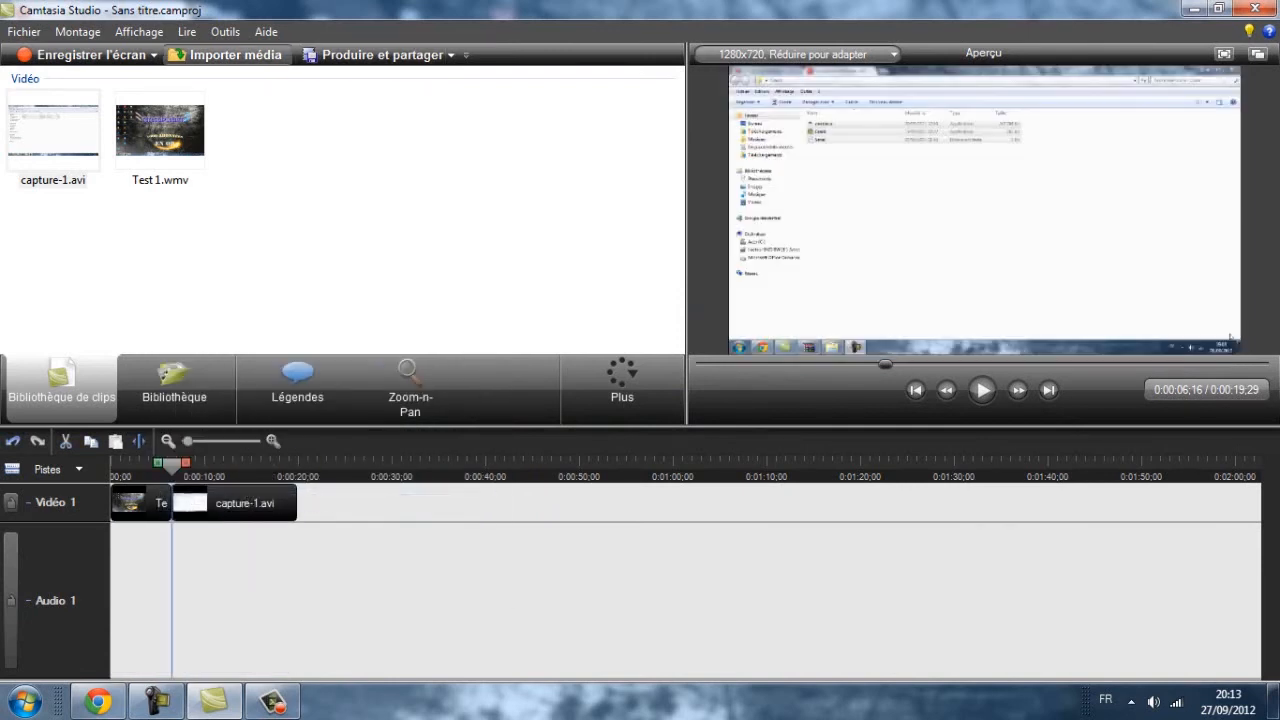
Show the Audio 2 and Audio 3 tracks on the timeline
left_click(225, 55)
left_click(900, 521)
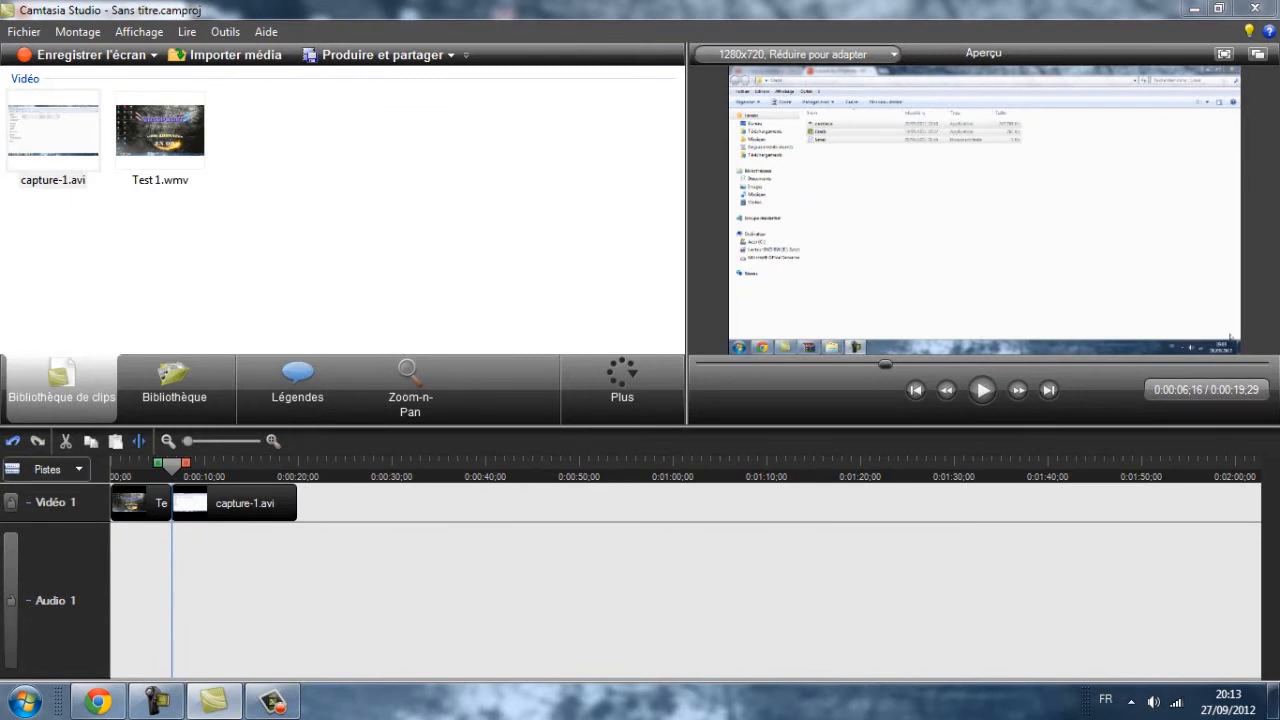
left_click(47, 469)
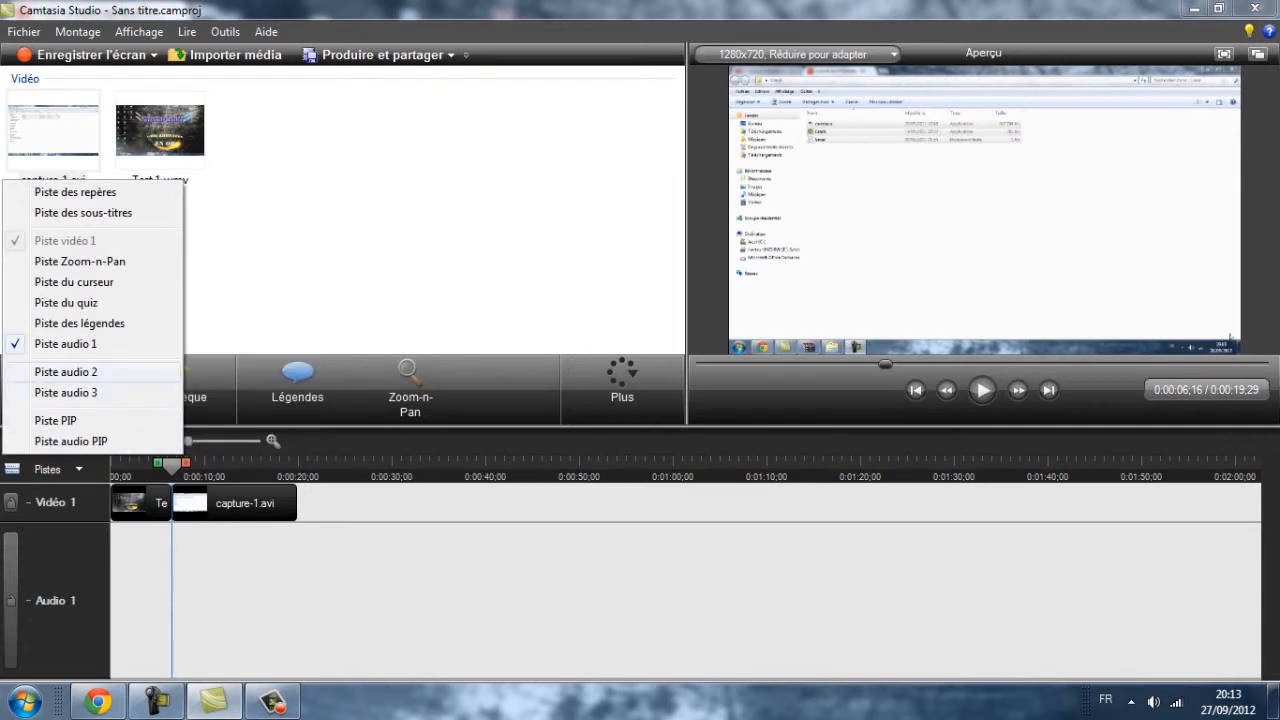
left_click(60, 372)
left_click(47, 469)
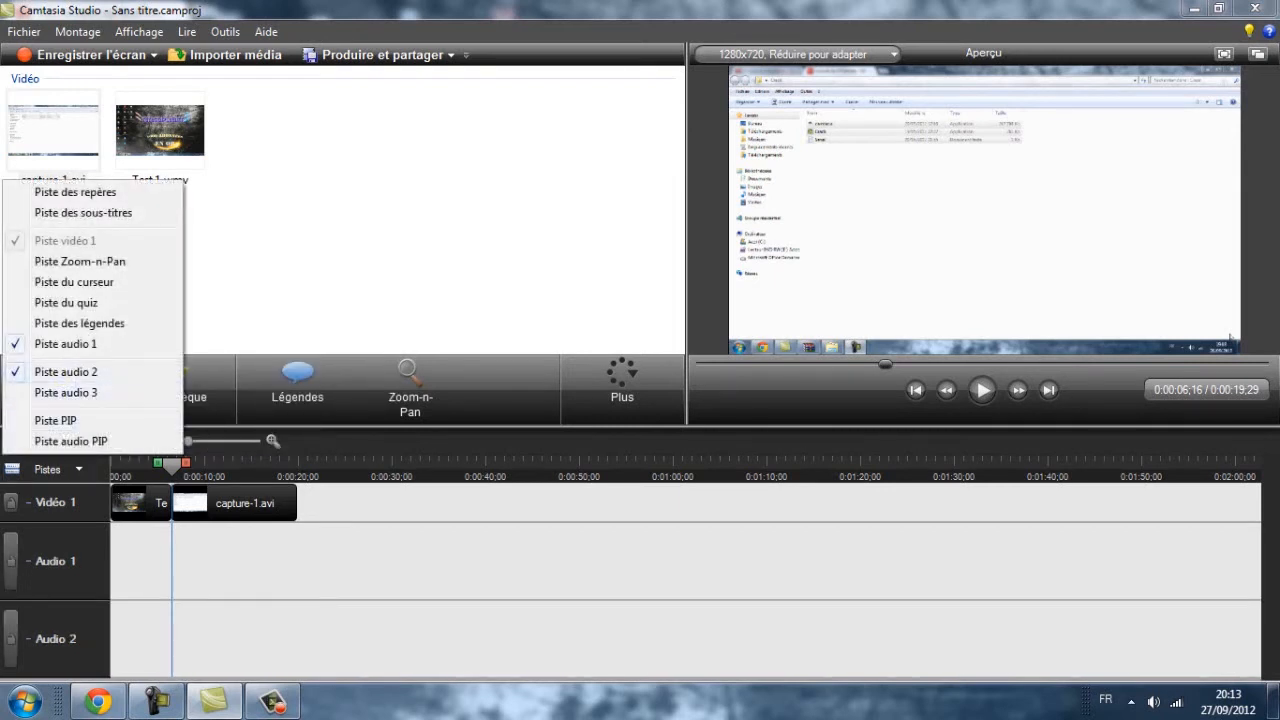
left_click(65, 392)
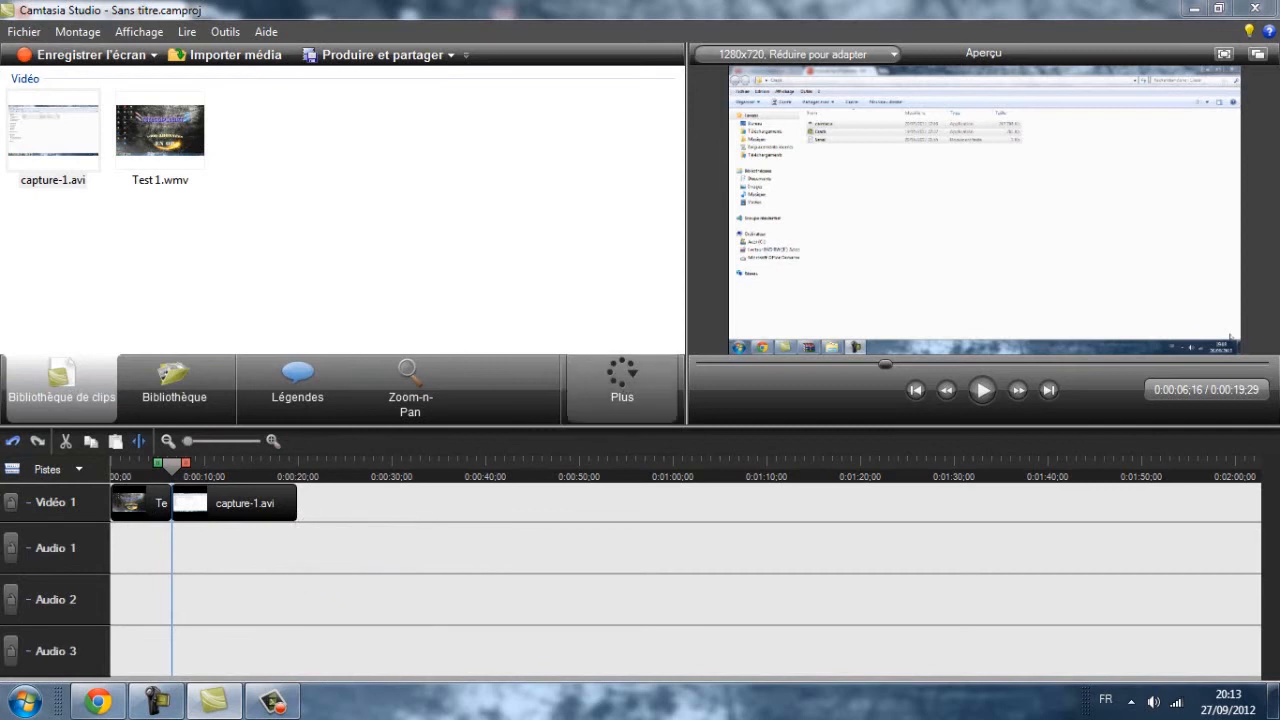
Add the Coulisse gauche transition between the Test 1 and capture-1 clips and play it
left_click(622, 385)
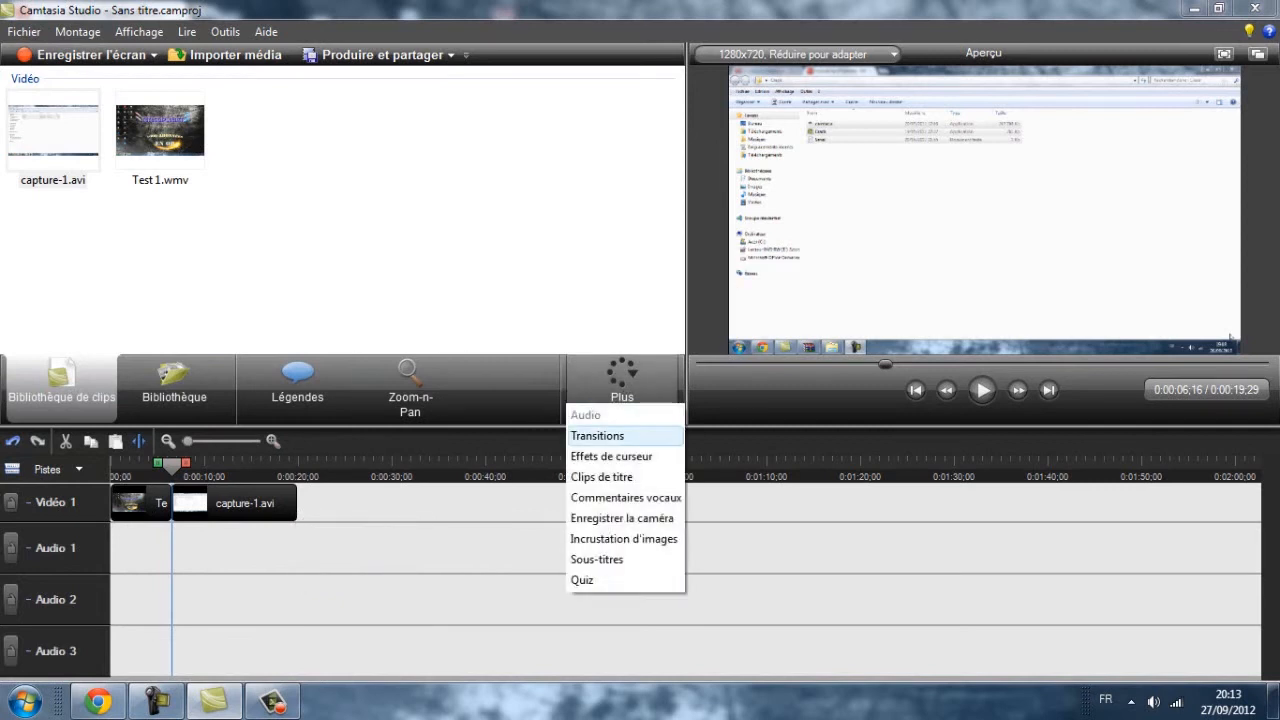
left_click(597, 436)
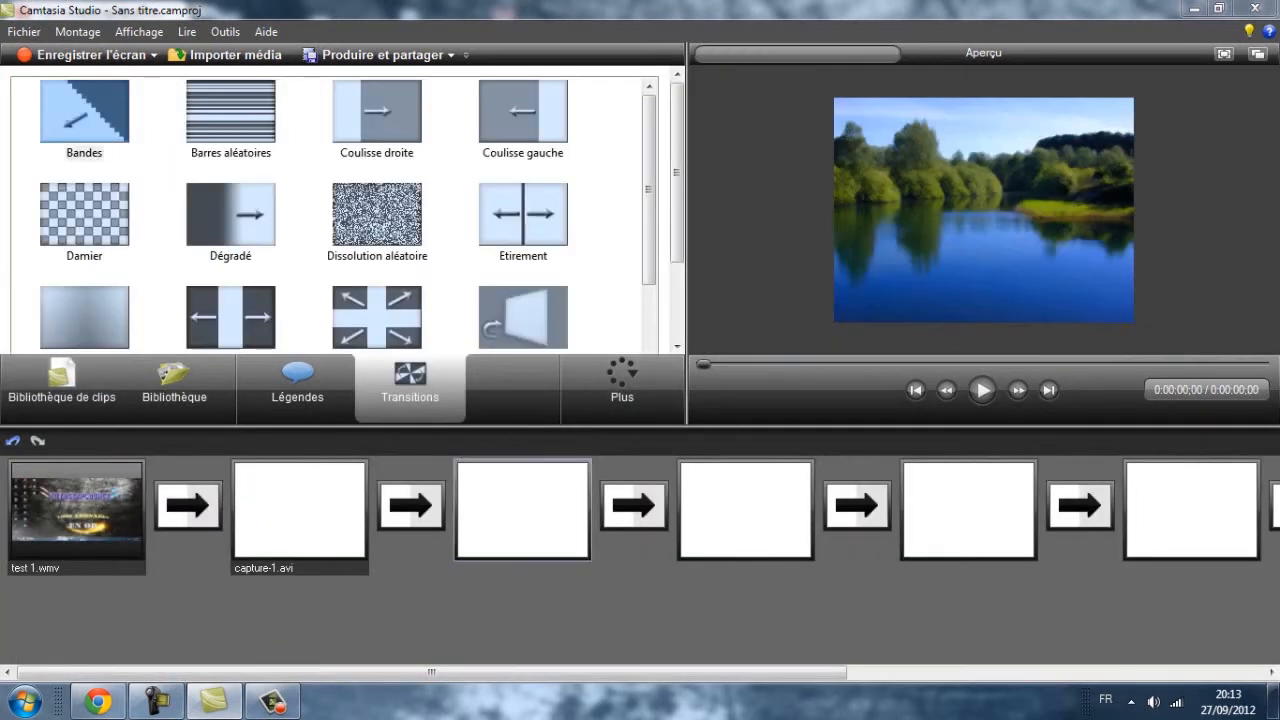
left_click_drag(523, 112, 188, 505)
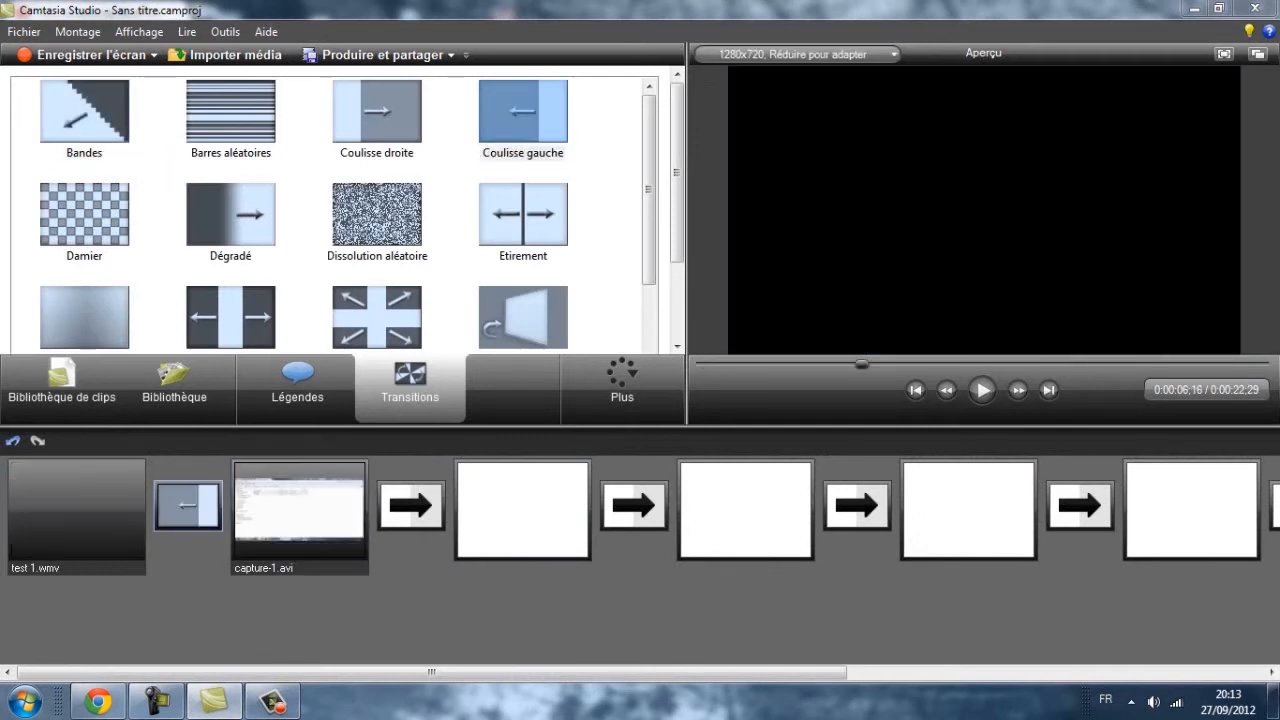
left_click(983, 390)
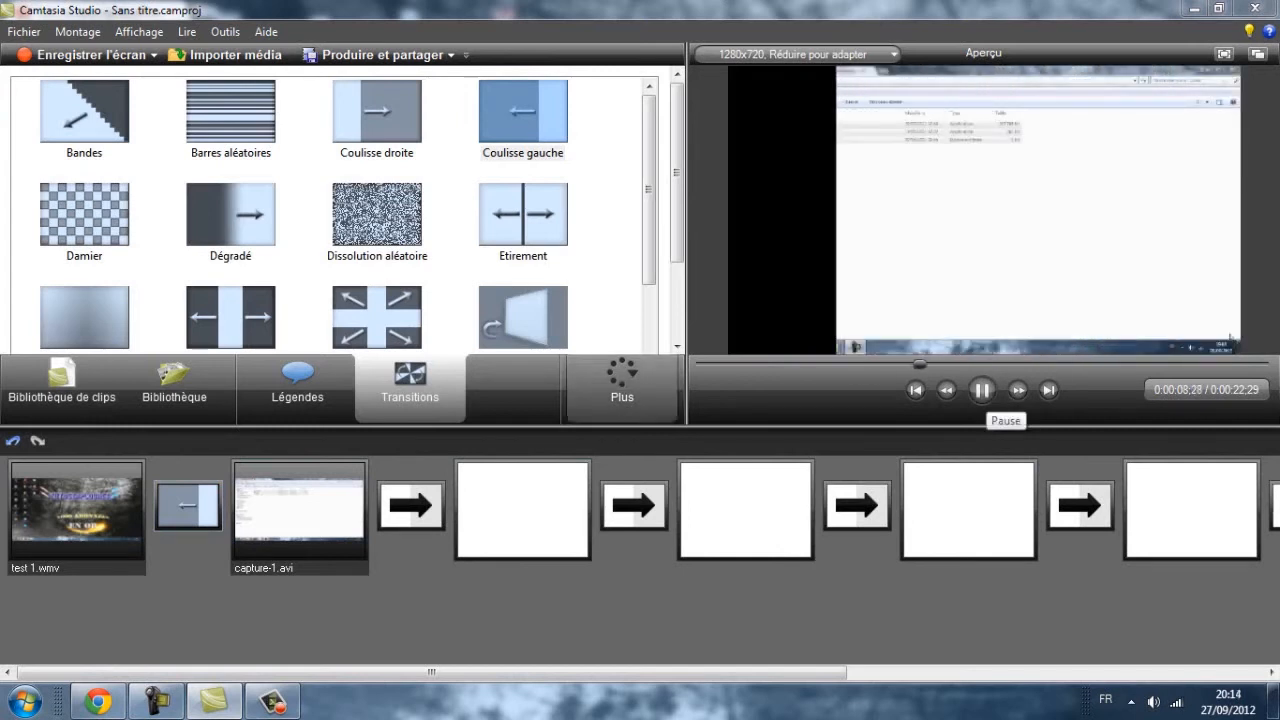
Replace the transition between Test 1 and capture-1 with Transition par le noir
scroll(648, 270, "down", 2)
left_click_drag(648, 285, 648, 352)
left_click(523, 307)
left_click_drag(523, 307, 188, 505)
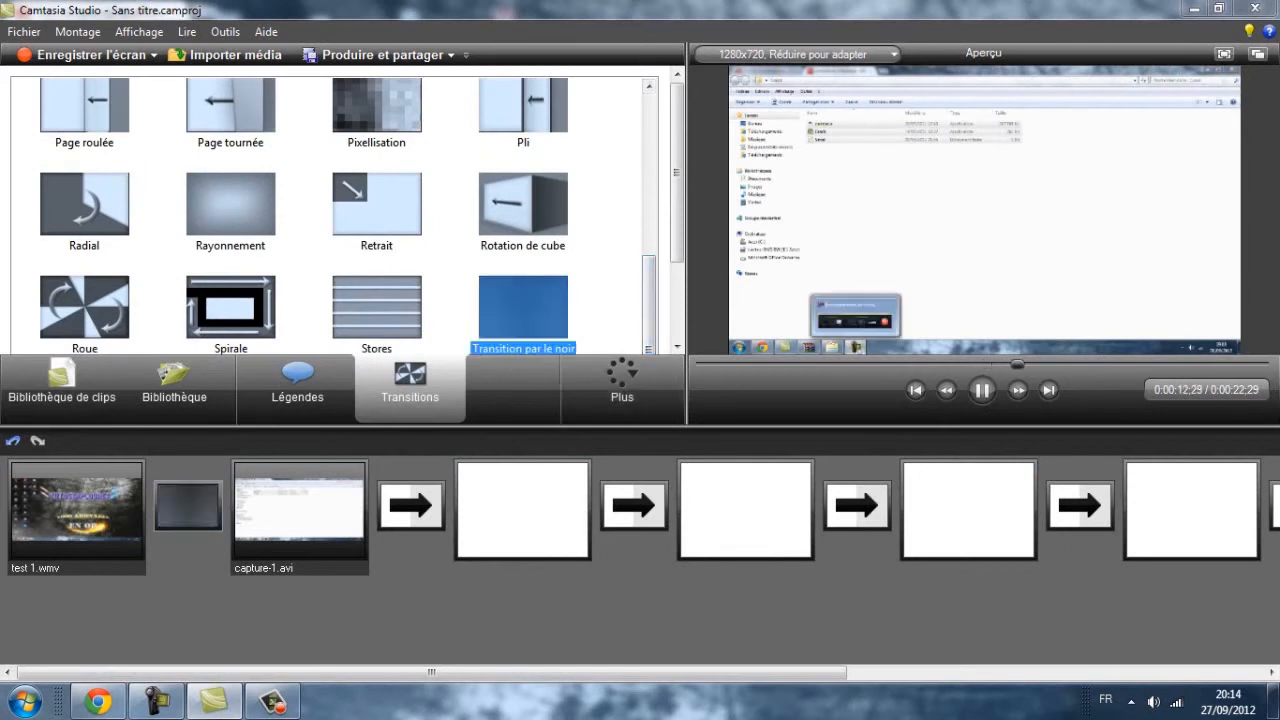
Return to the clip bin and play the timeline from just before the transition to check the fade between the clips
left_click(61, 385)
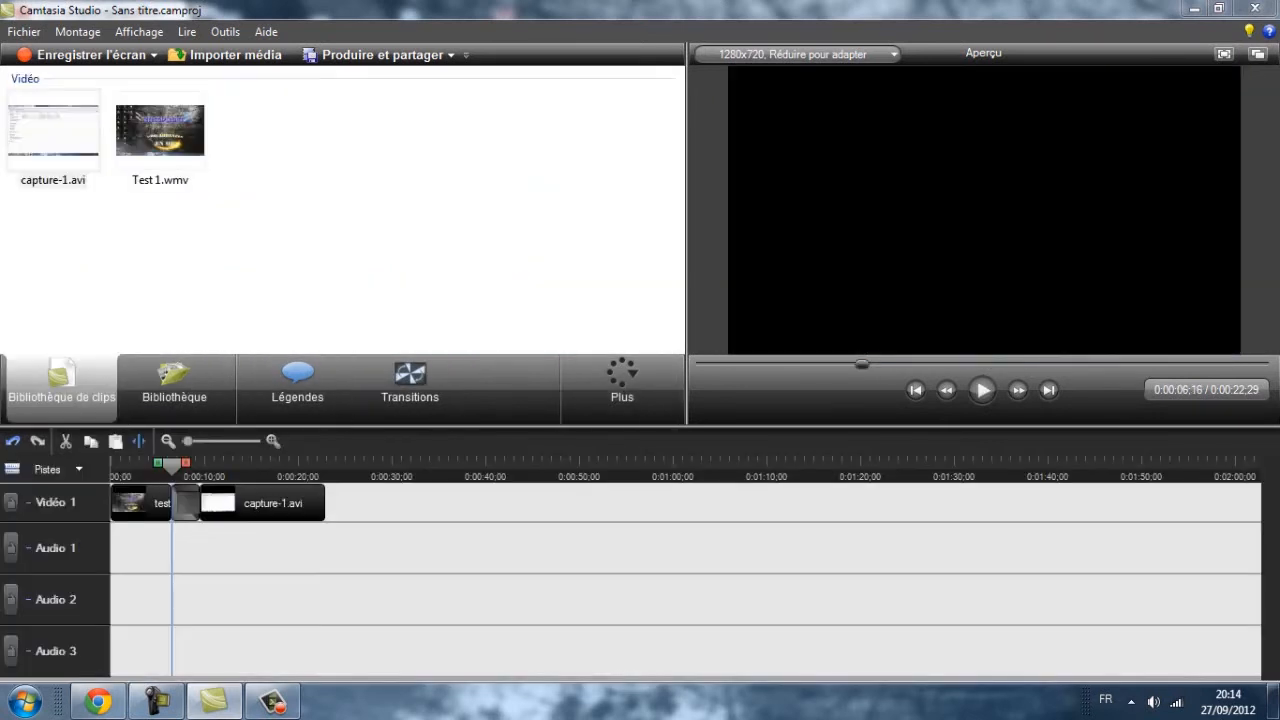
left_click_drag(862, 364, 836, 364)
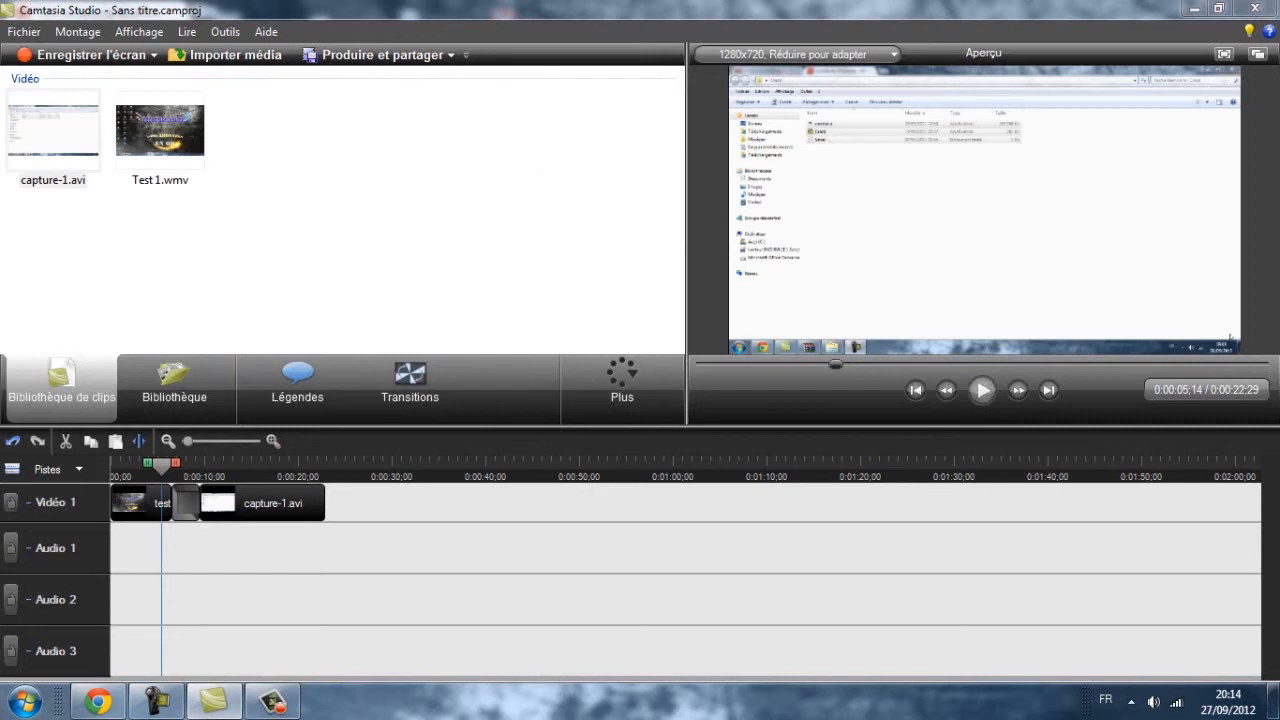
left_click(982, 390)
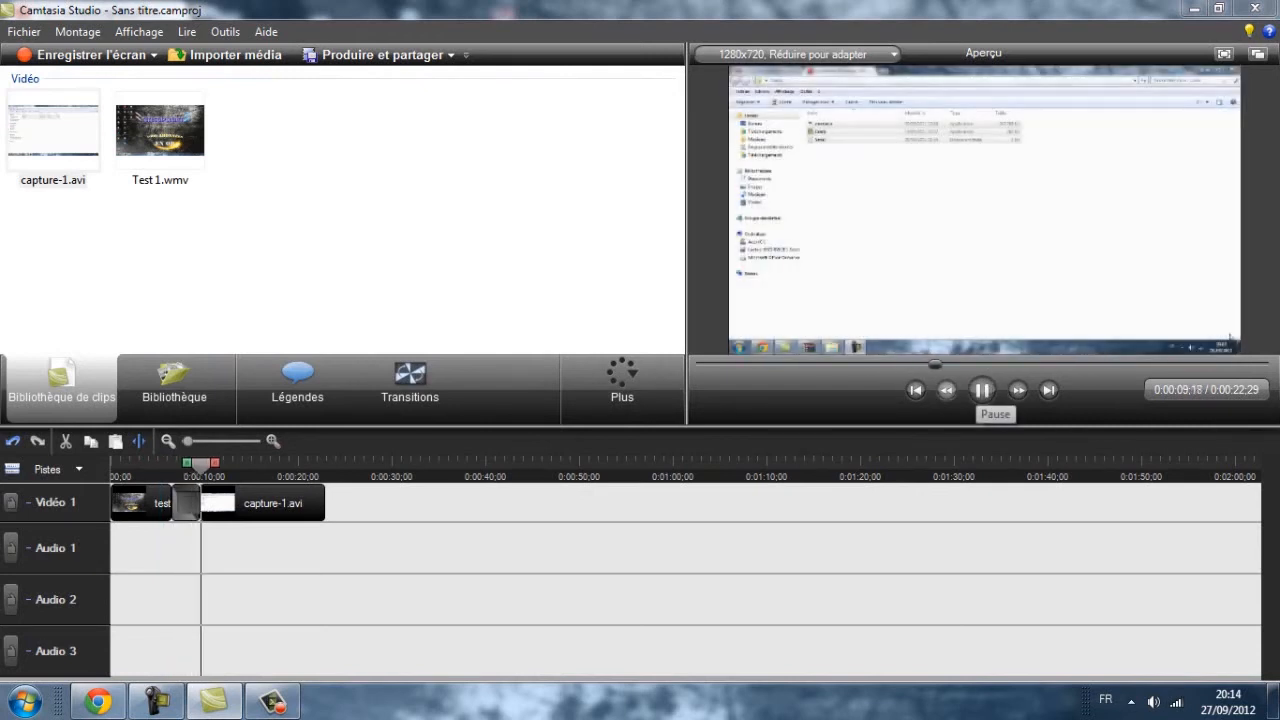
left_click(982, 390)
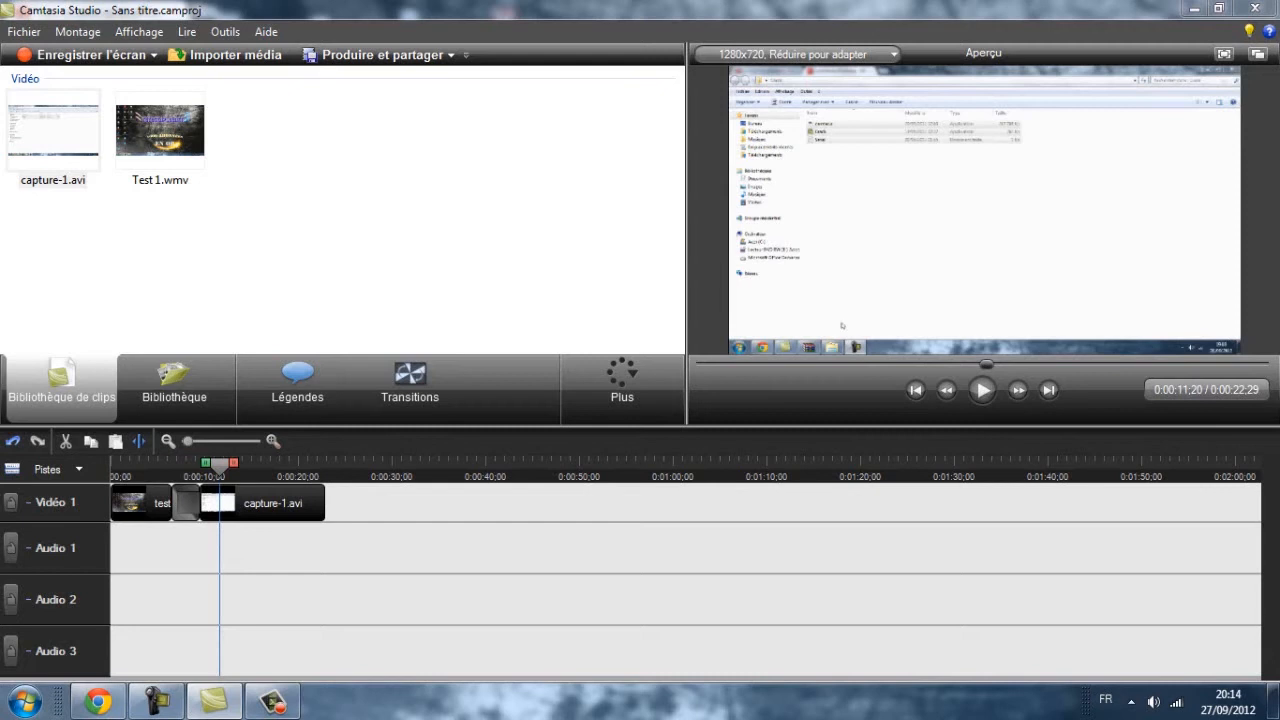
Set the duration of the transition between the Test 1 and capture-1 clips to 5 seconds
right_click(187, 503)
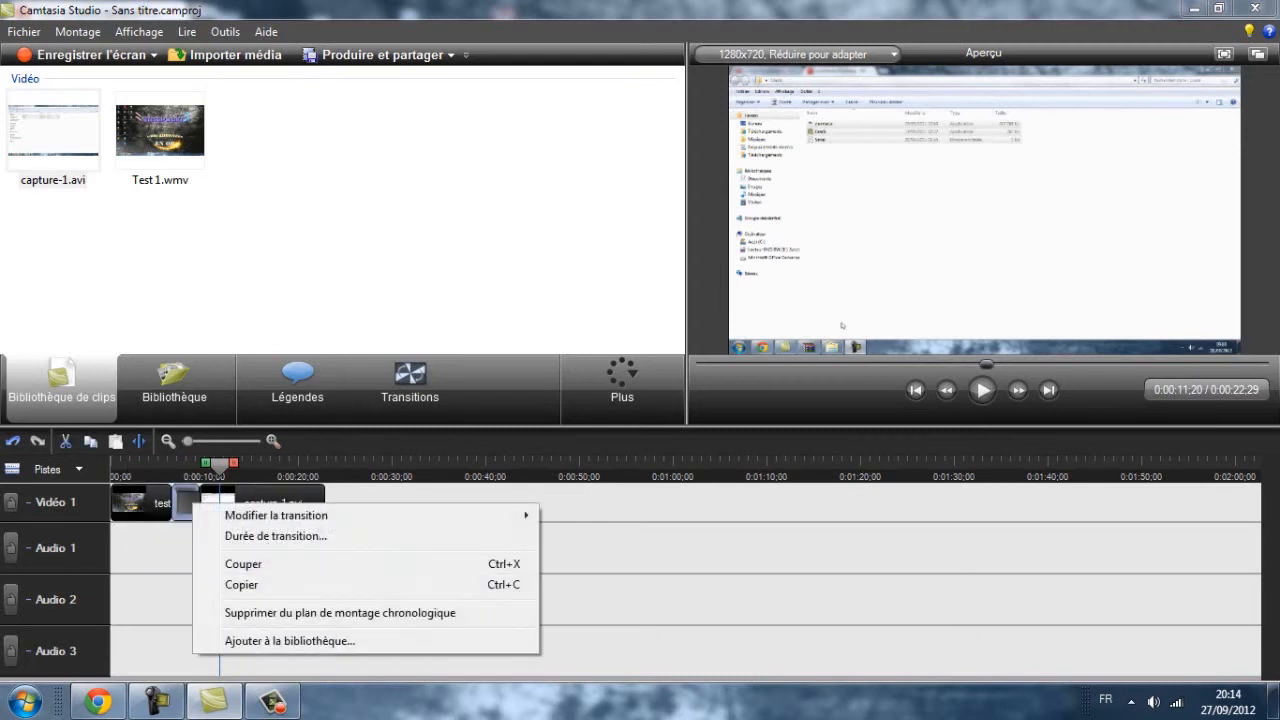
mouse_move(270, 515)
left_click(275, 536)
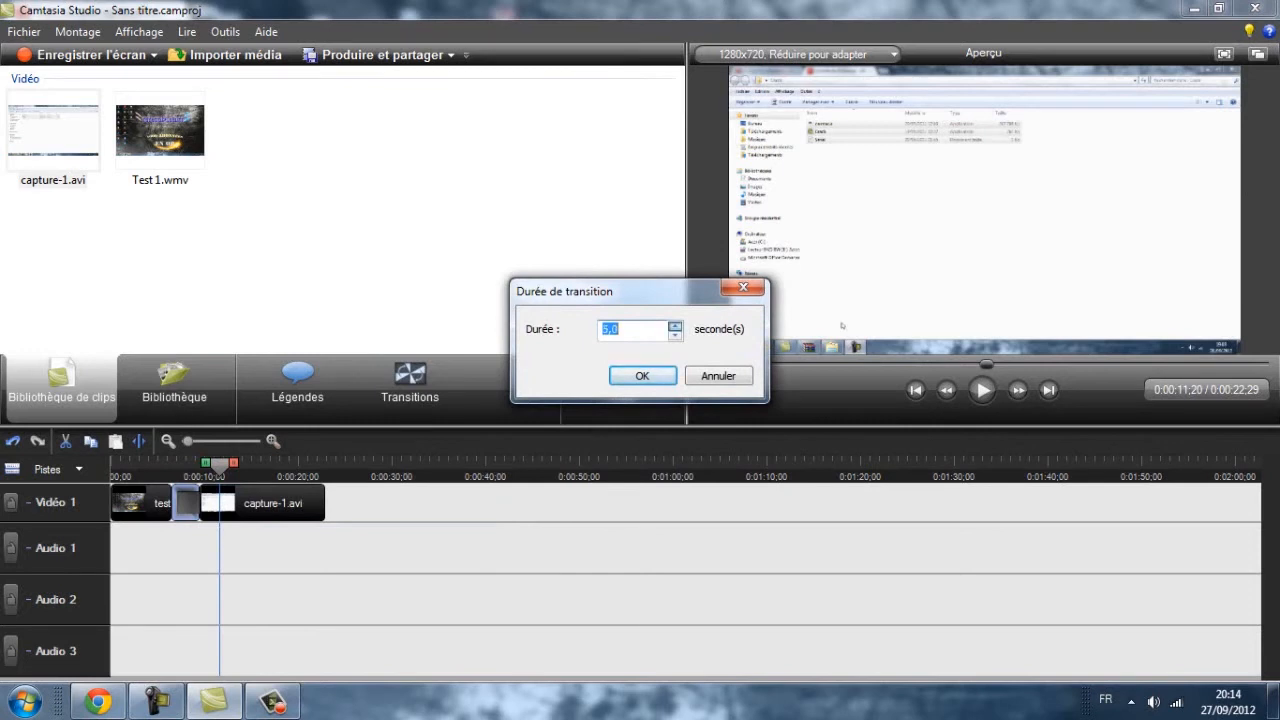
left_click(642, 375)
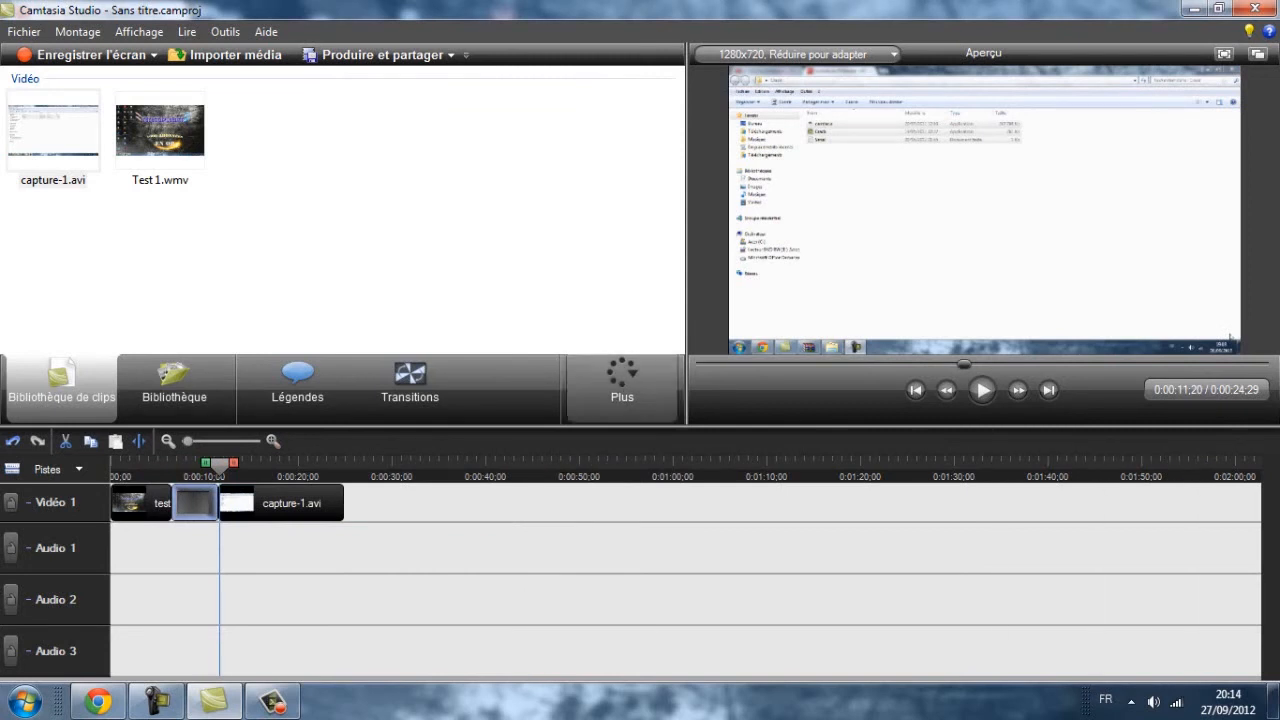
Add a filled rounded rectangle callout at the start of the capture-1 clip and rename it tEST
left_click(622, 380)
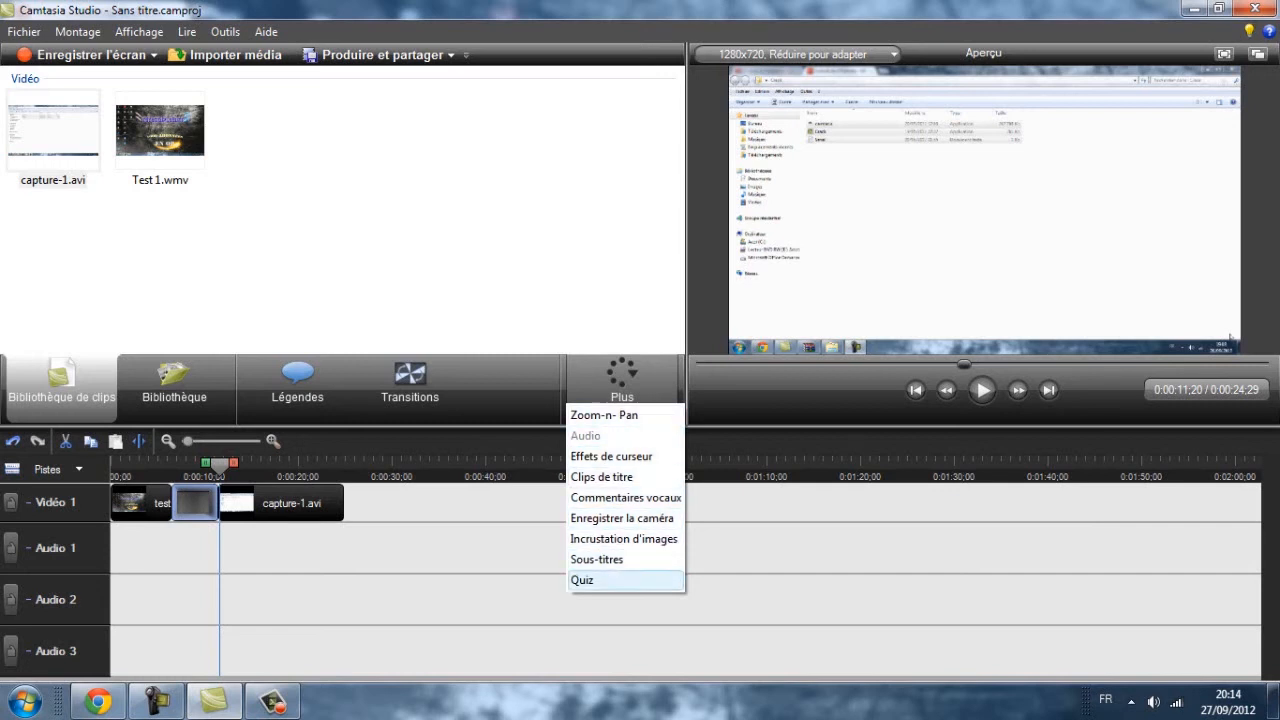
left_click(297, 386)
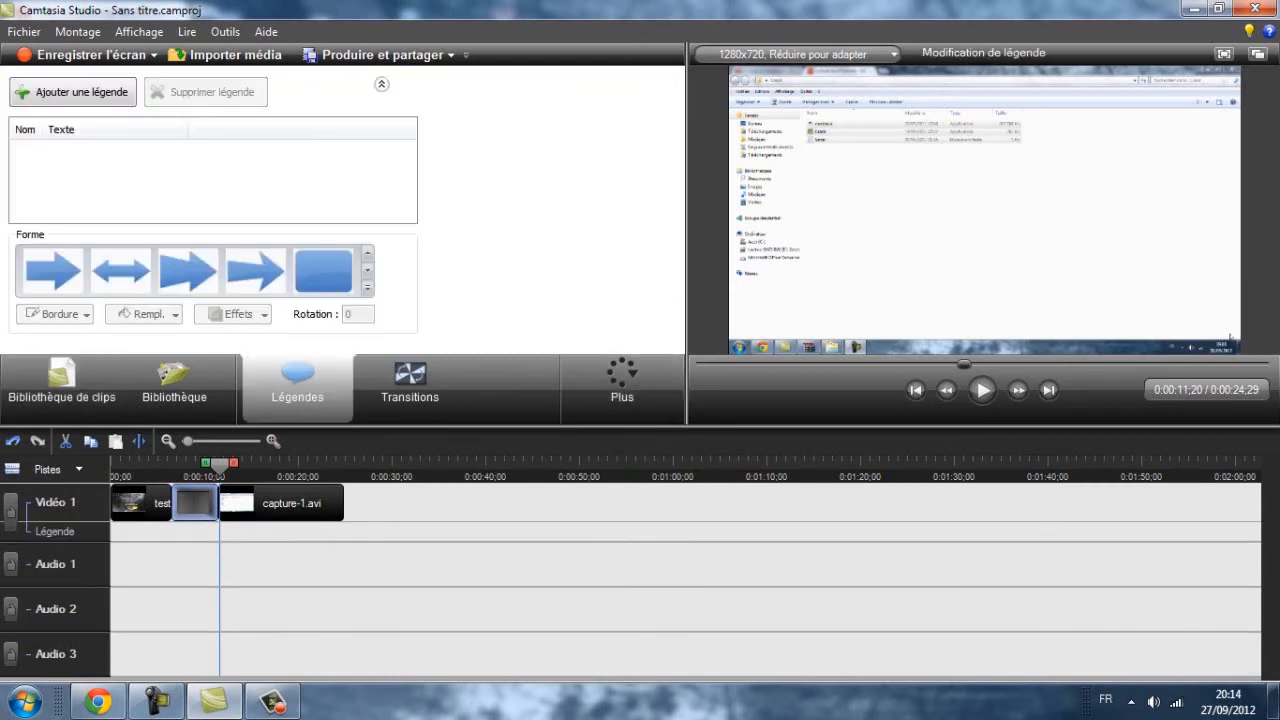
left_click(323, 270)
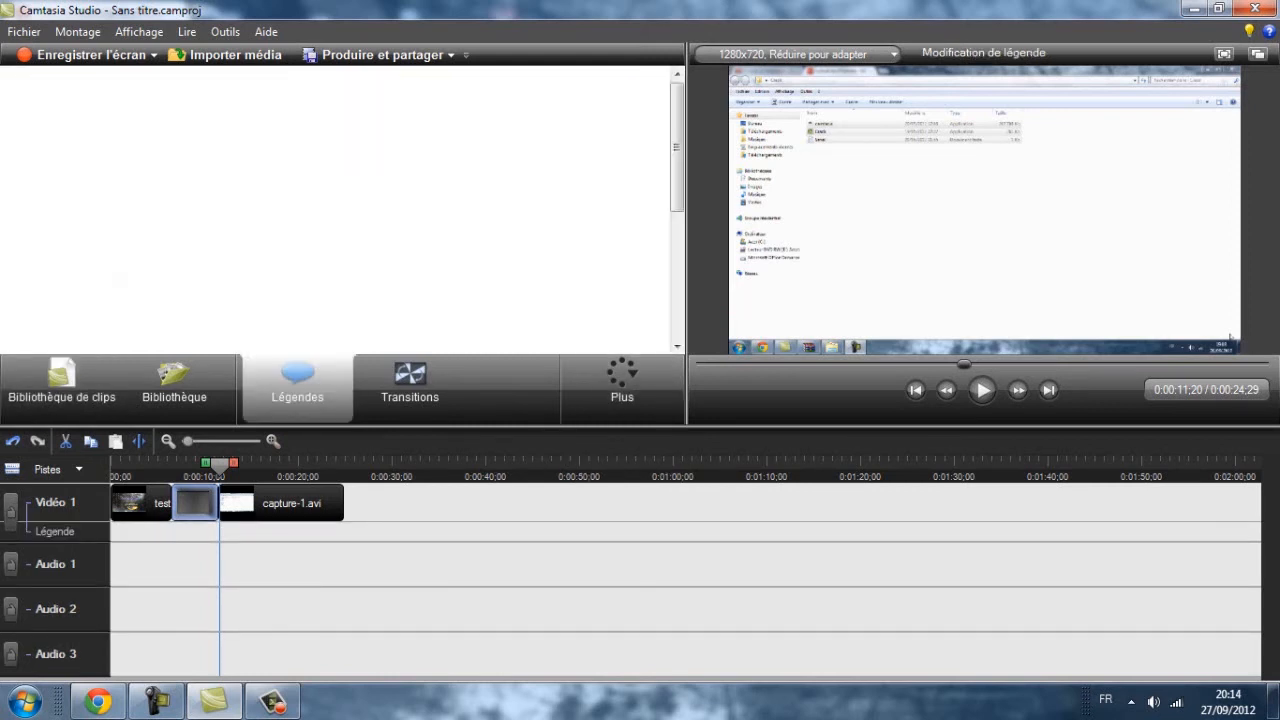
right_click(114, 150)
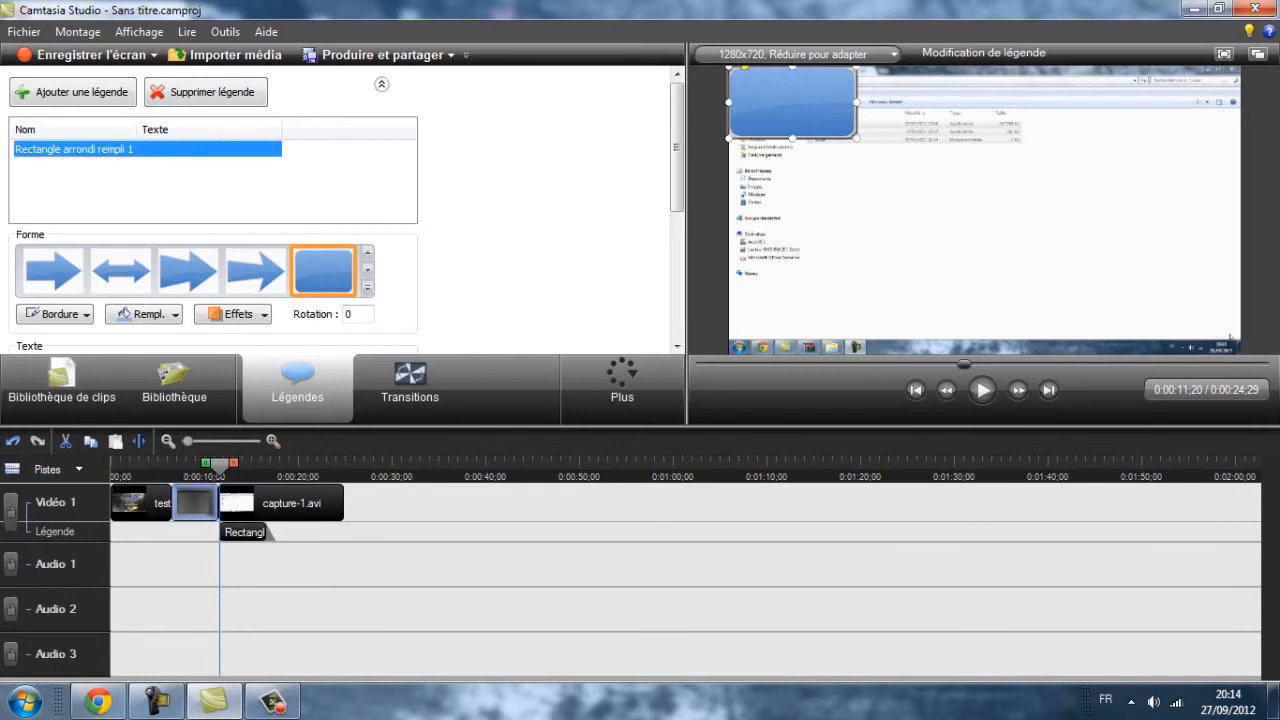
left_click(160, 265)
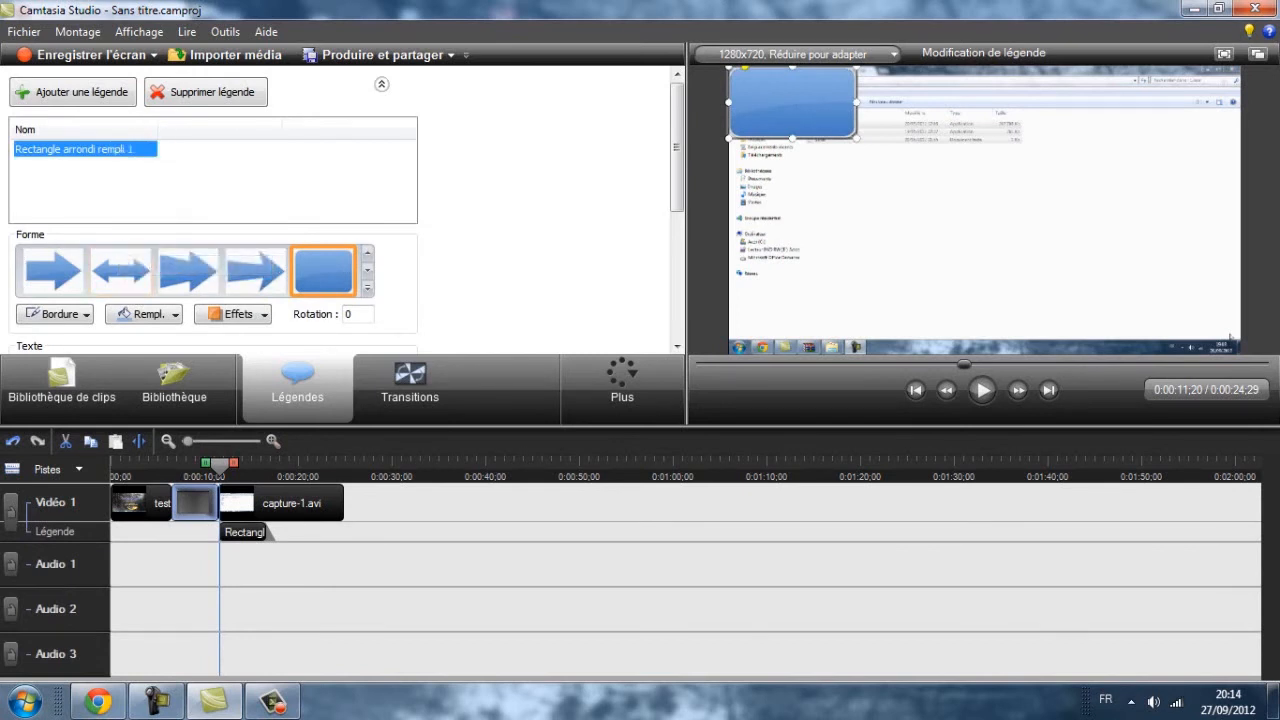
left_click(130, 149)
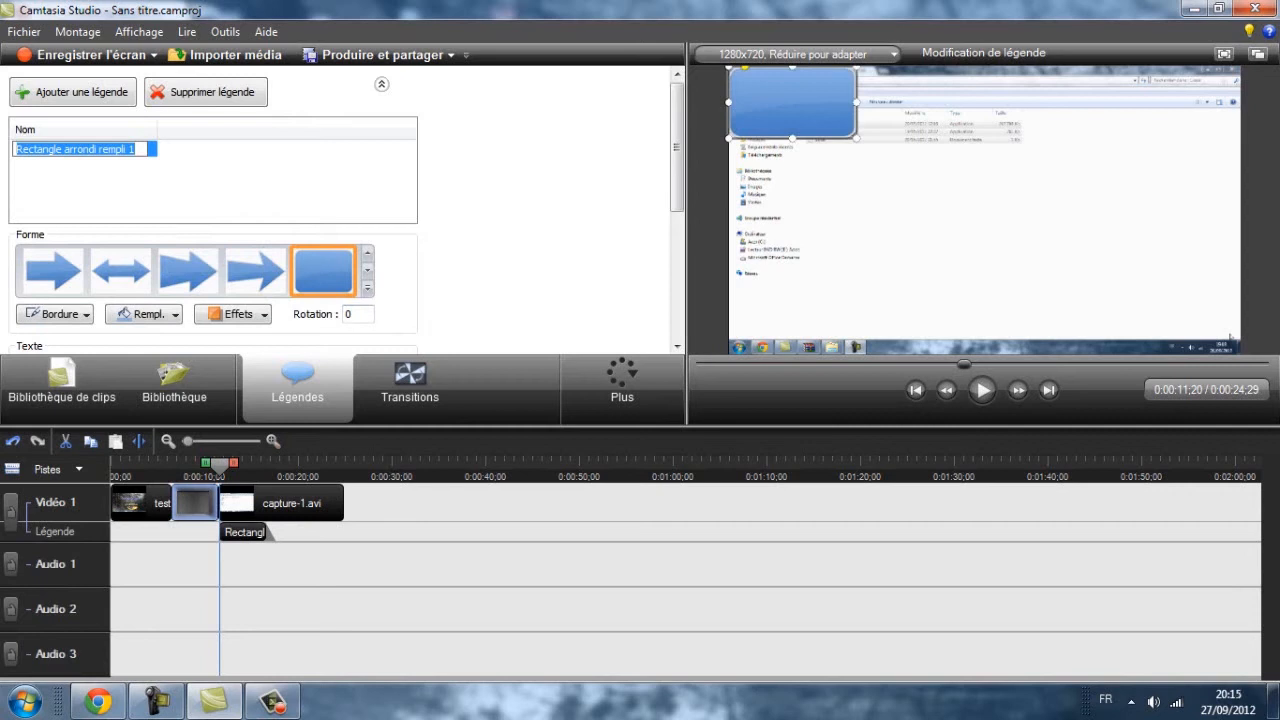
type("tEST")
key("Return")
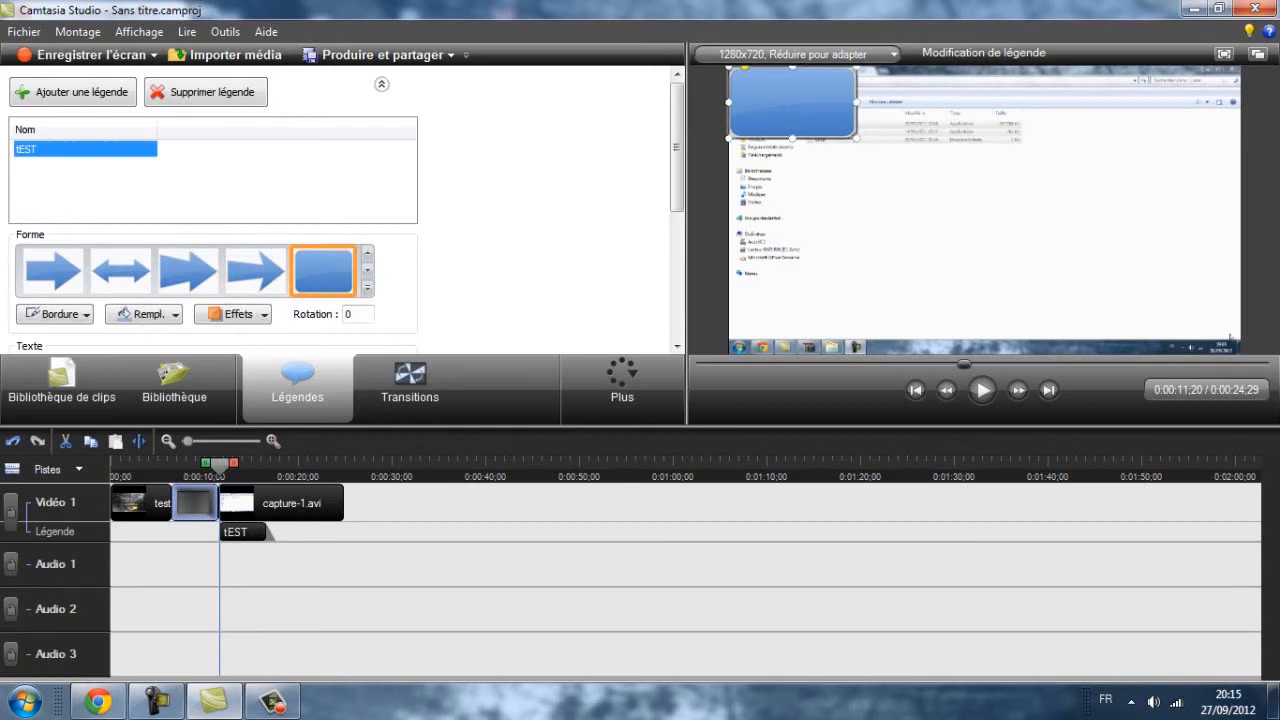
Move the tEST callout over the file list in the preview and shrink it to a small rectangle
left_click_drag(792, 102, 858, 146)
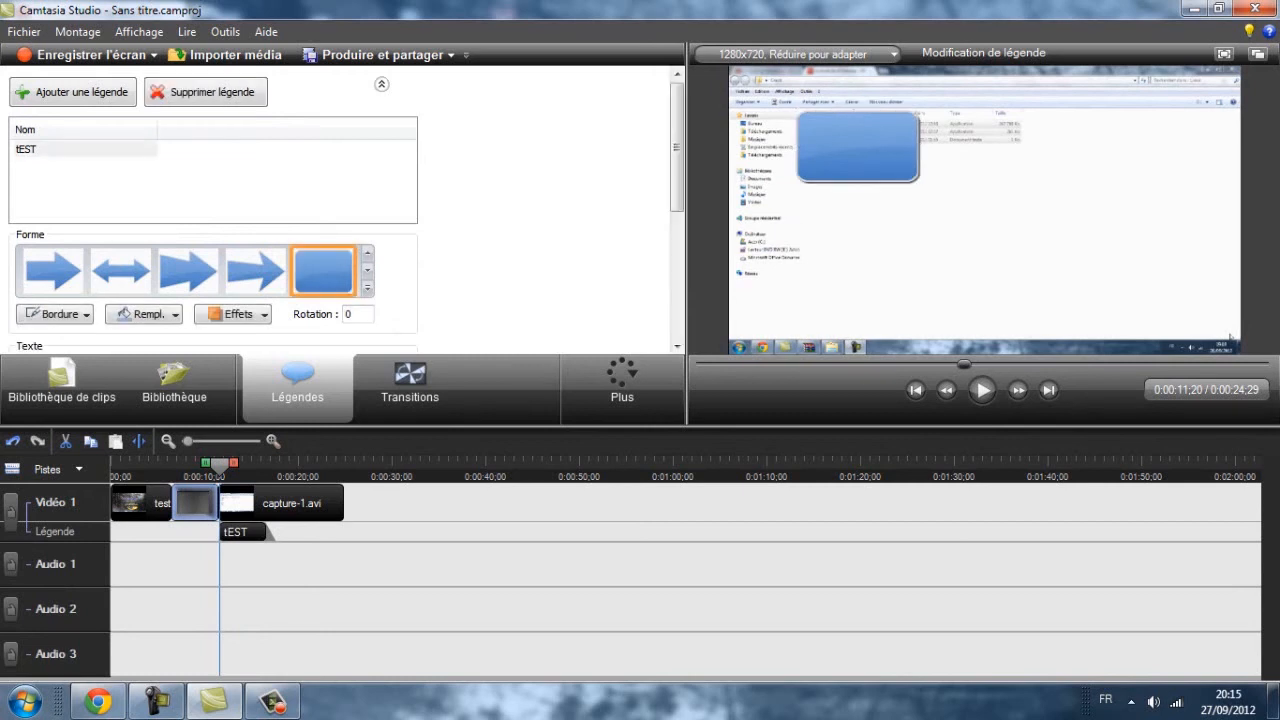
left_click_drag(796, 110, 826, 142)
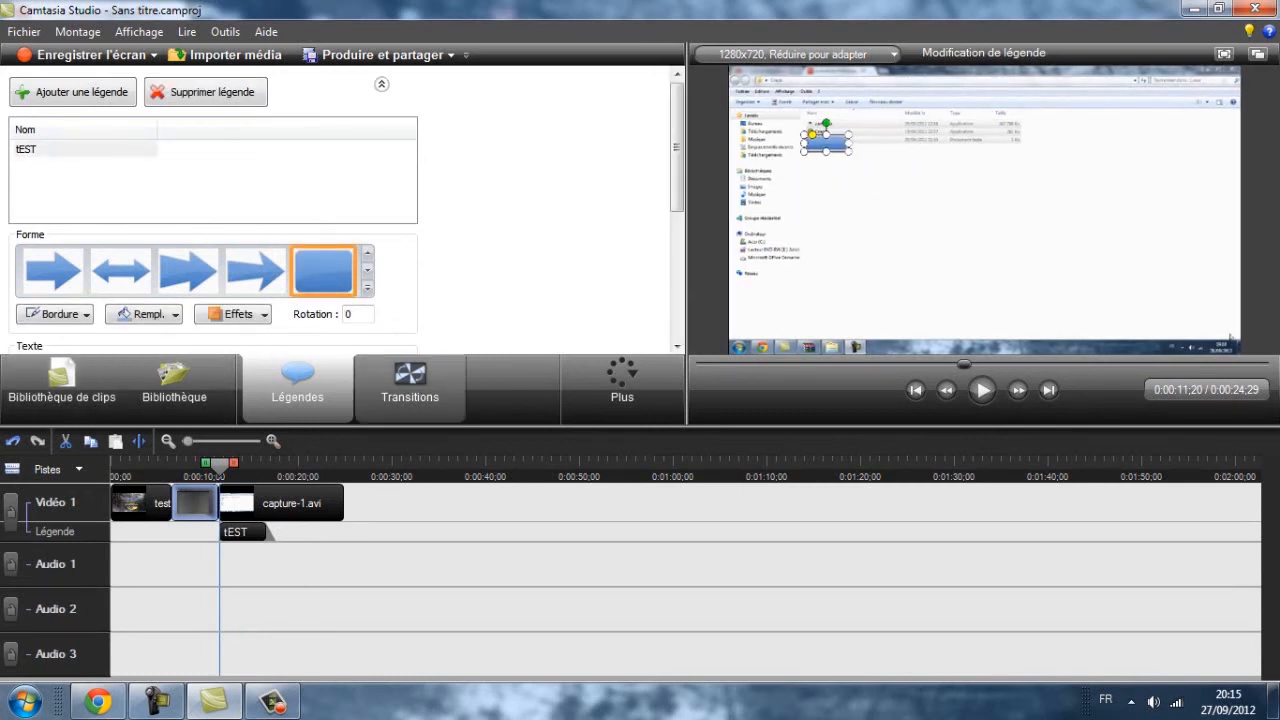
Add a title clip with the text MAINTENANT and look over its text and background settings
left_click(622, 385)
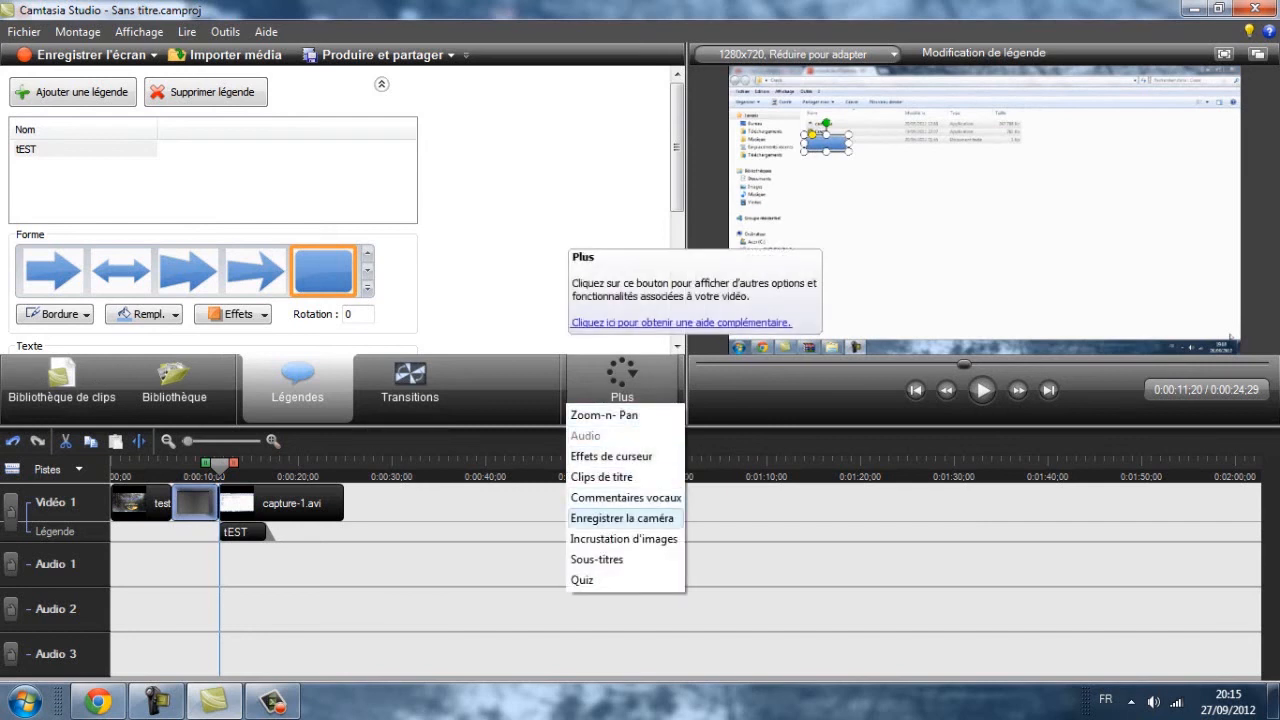
left_click(601, 477)
left_click(78, 91)
type("MAINTENET")
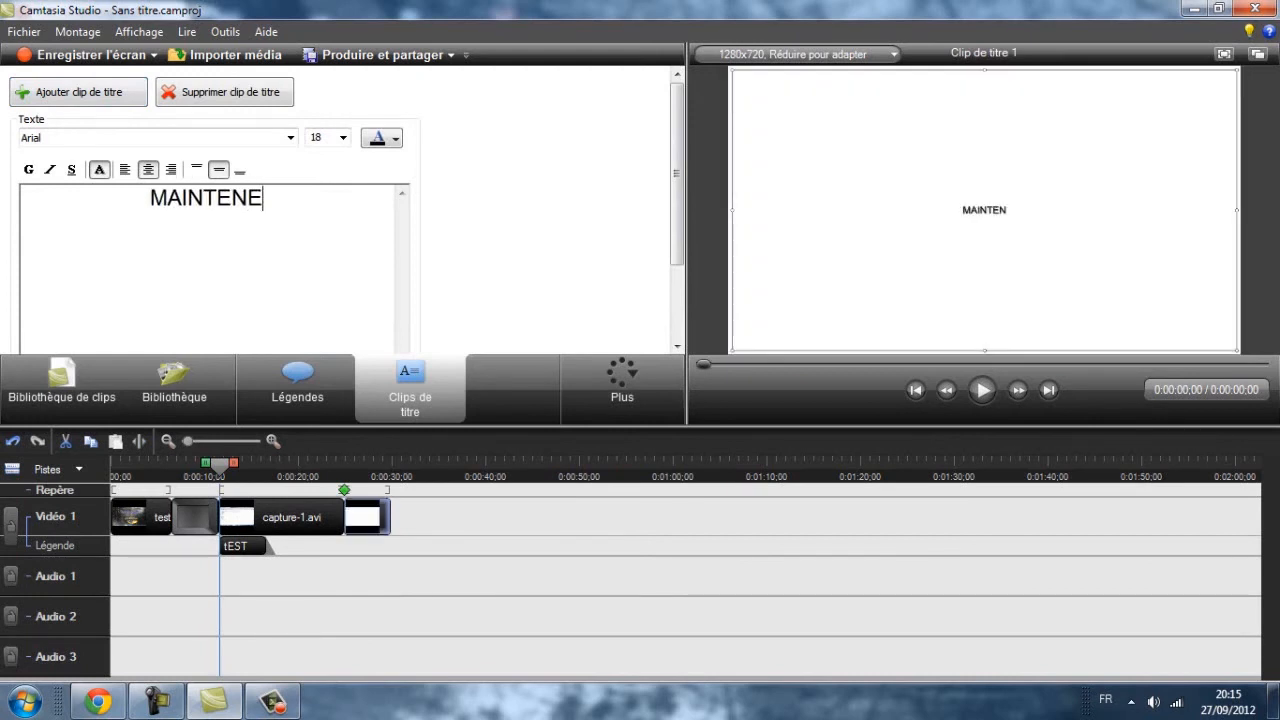
key("BackSpace")
key("BackSpace")
type("ANT")
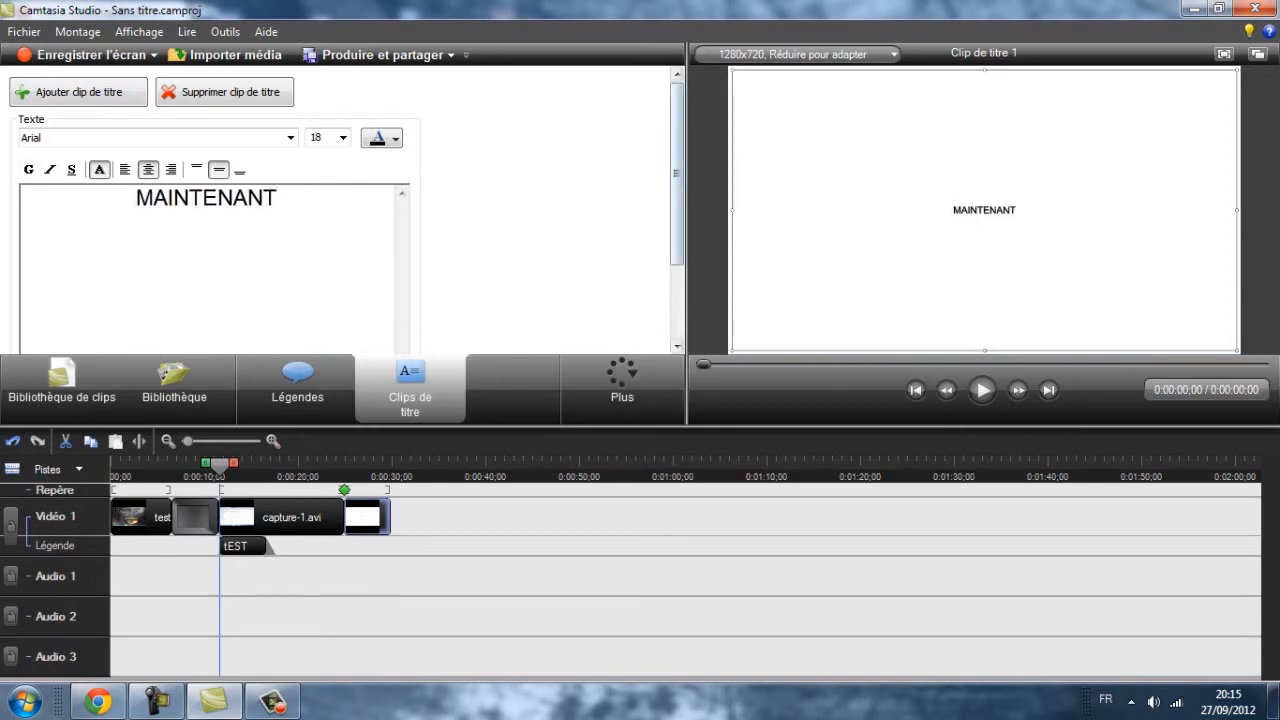
scroll(340, 210, "down", 2)
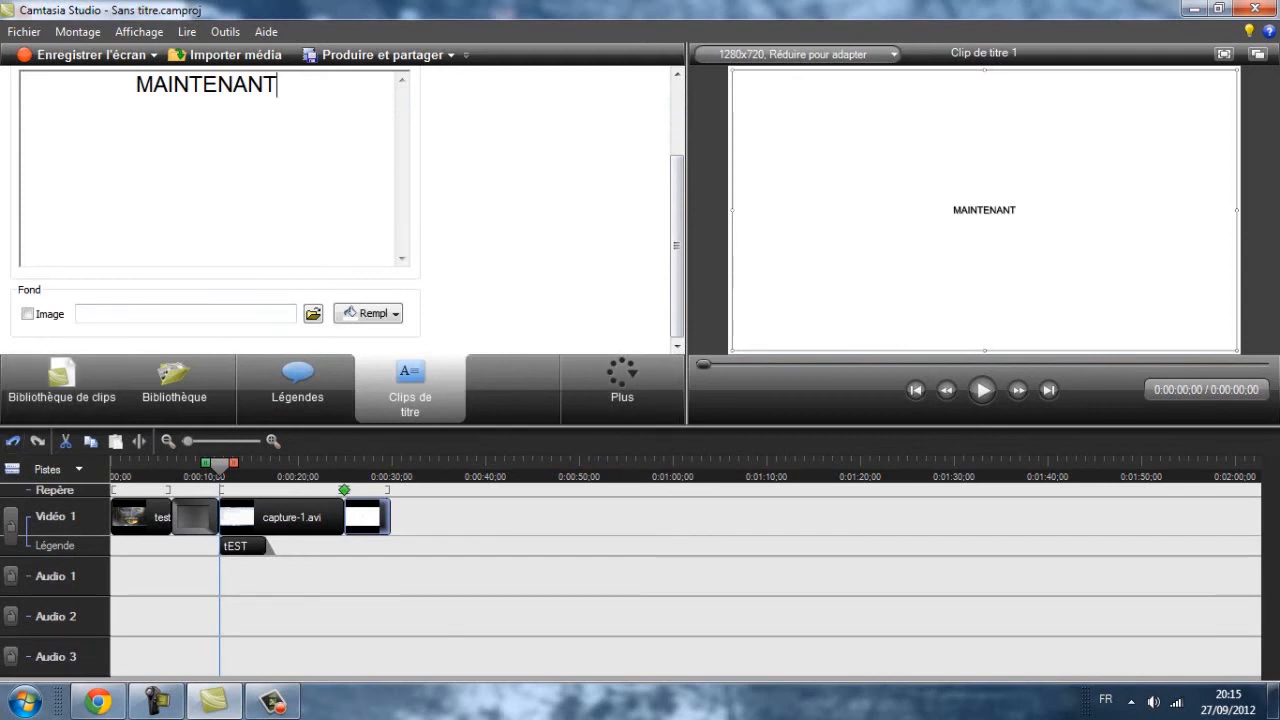
scroll(340, 210, "up", 2)
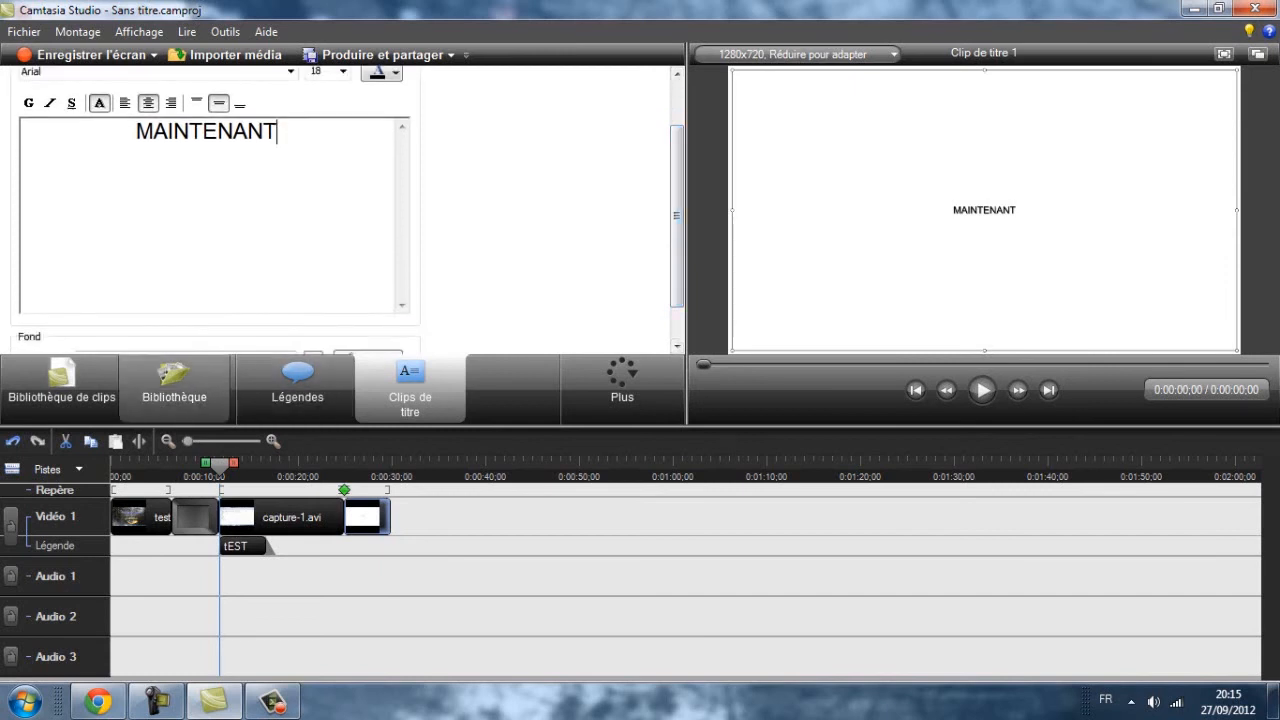
Move the MAINTENANT title clip between the transition and capture-1 on the timeline and return to the clip bin
left_click(60, 385)
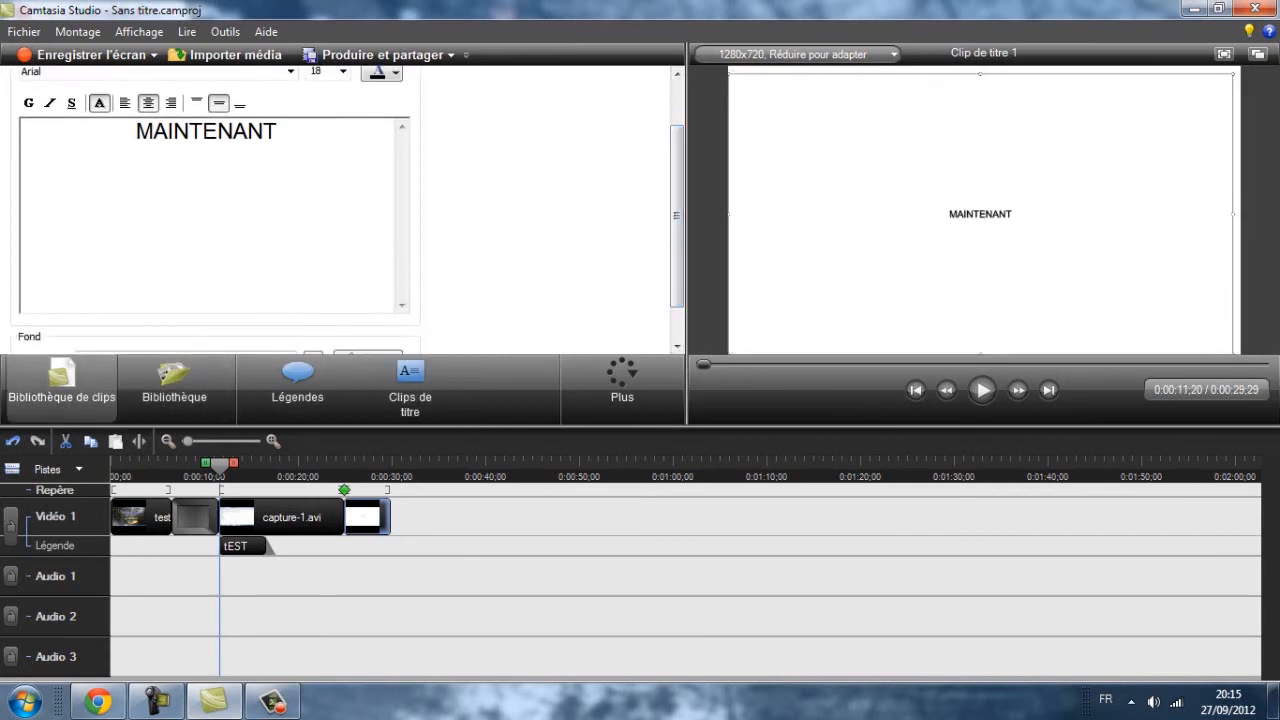
double_click(243, 546)
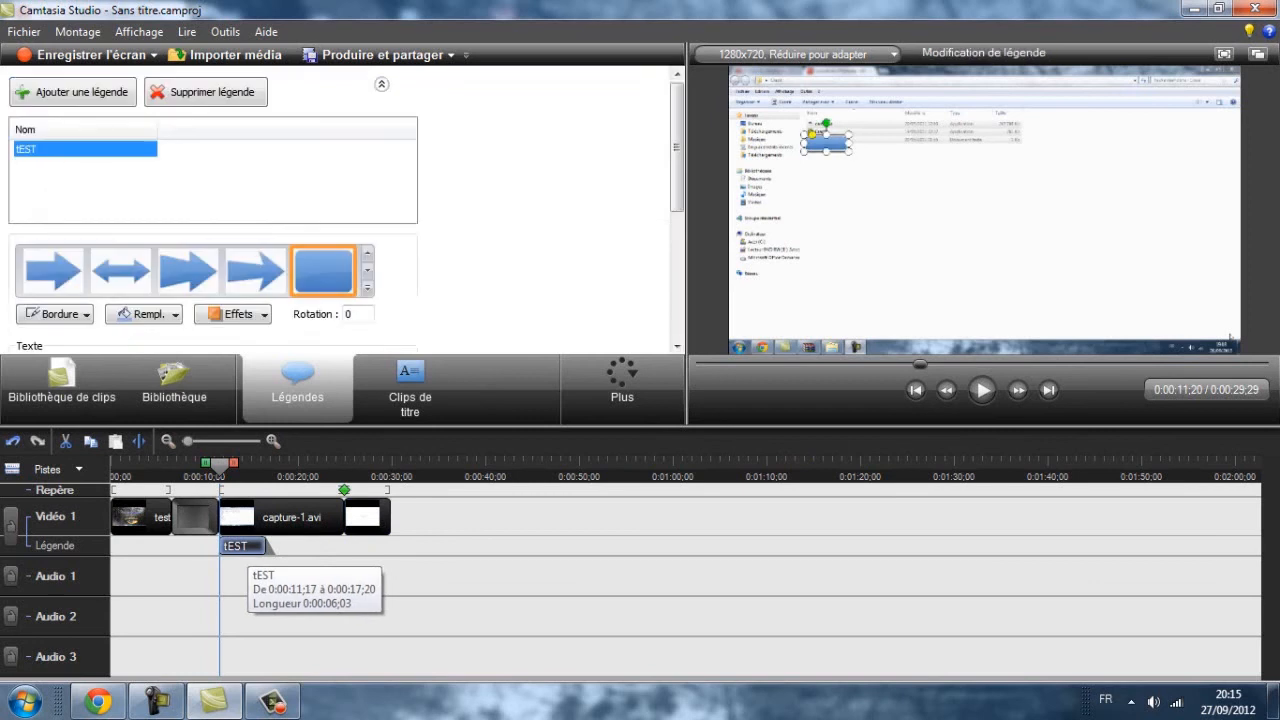
left_click_drag(376, 522, 236, 520)
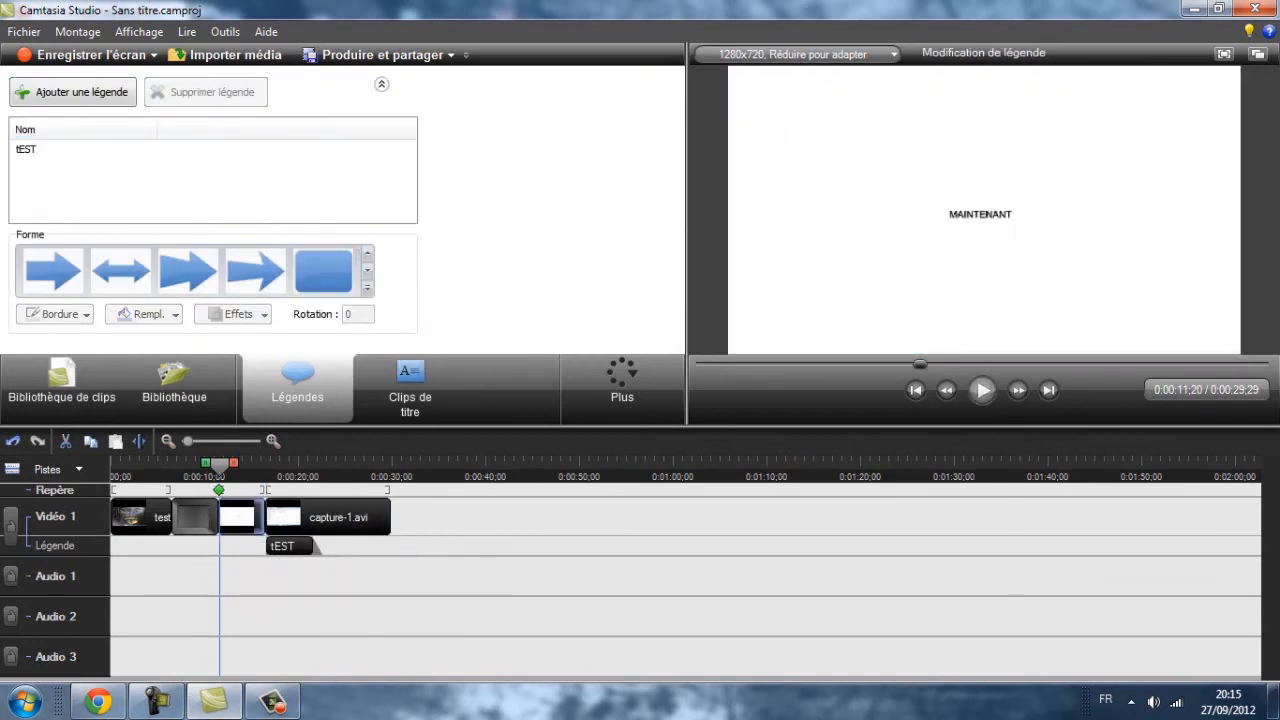
left_click(60, 385)
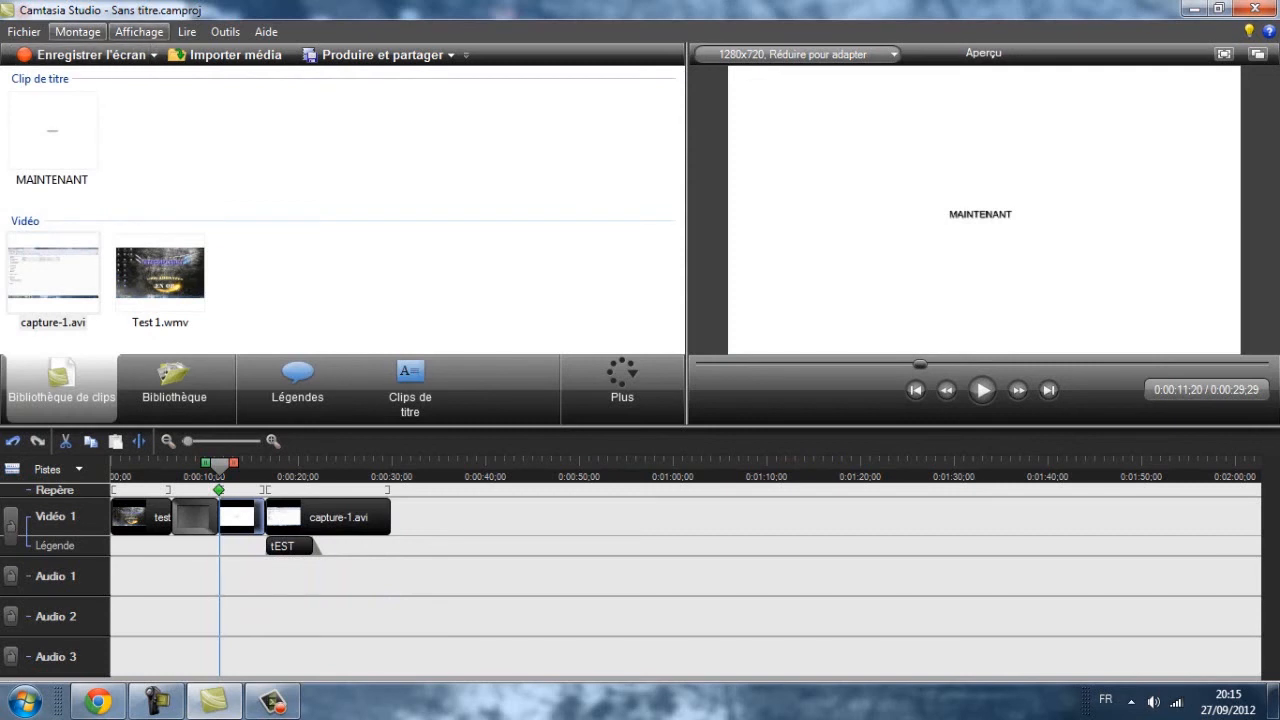
Bring up the recorder window and look through the Montage editing commands
left_click(272, 700)
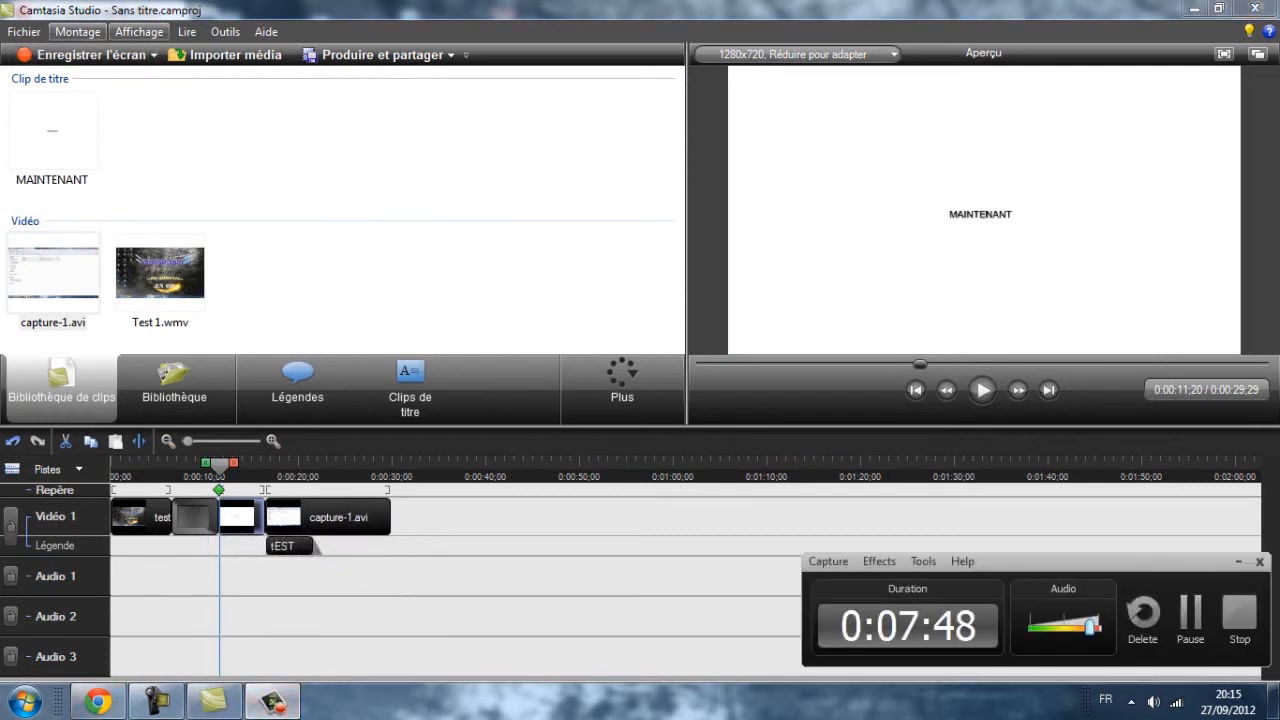
left_click(24, 31)
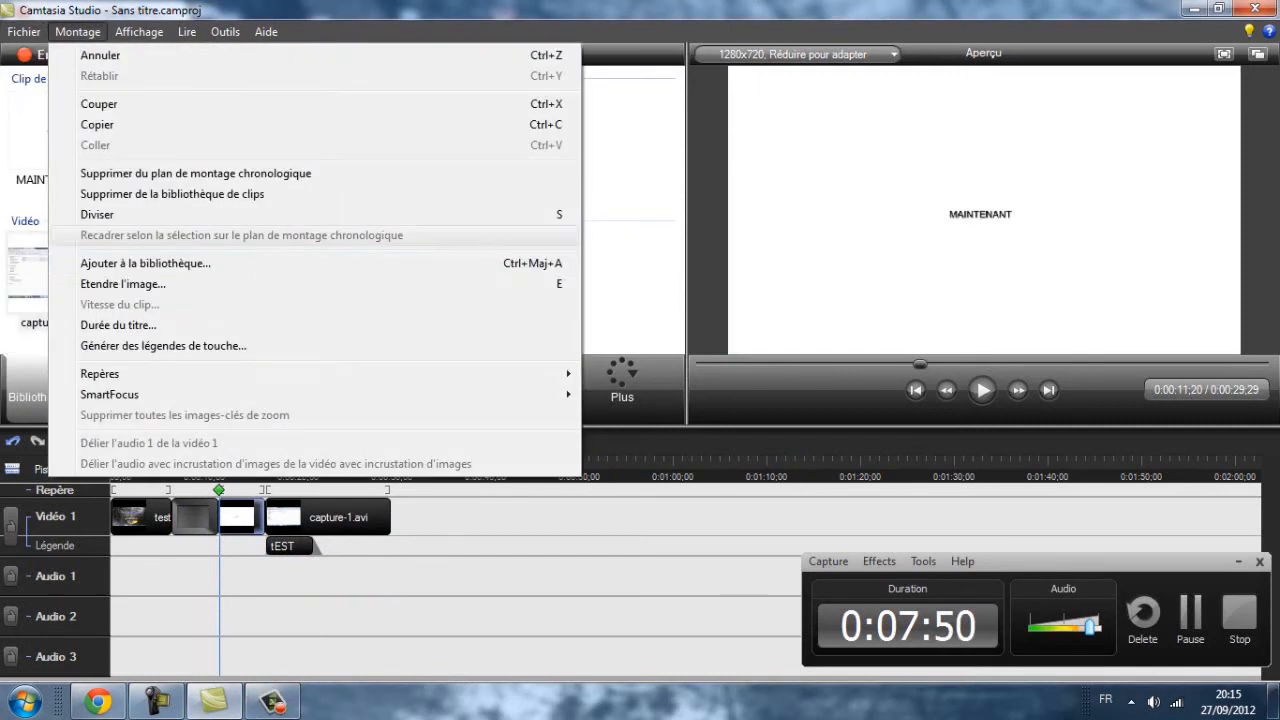
key("Escape")
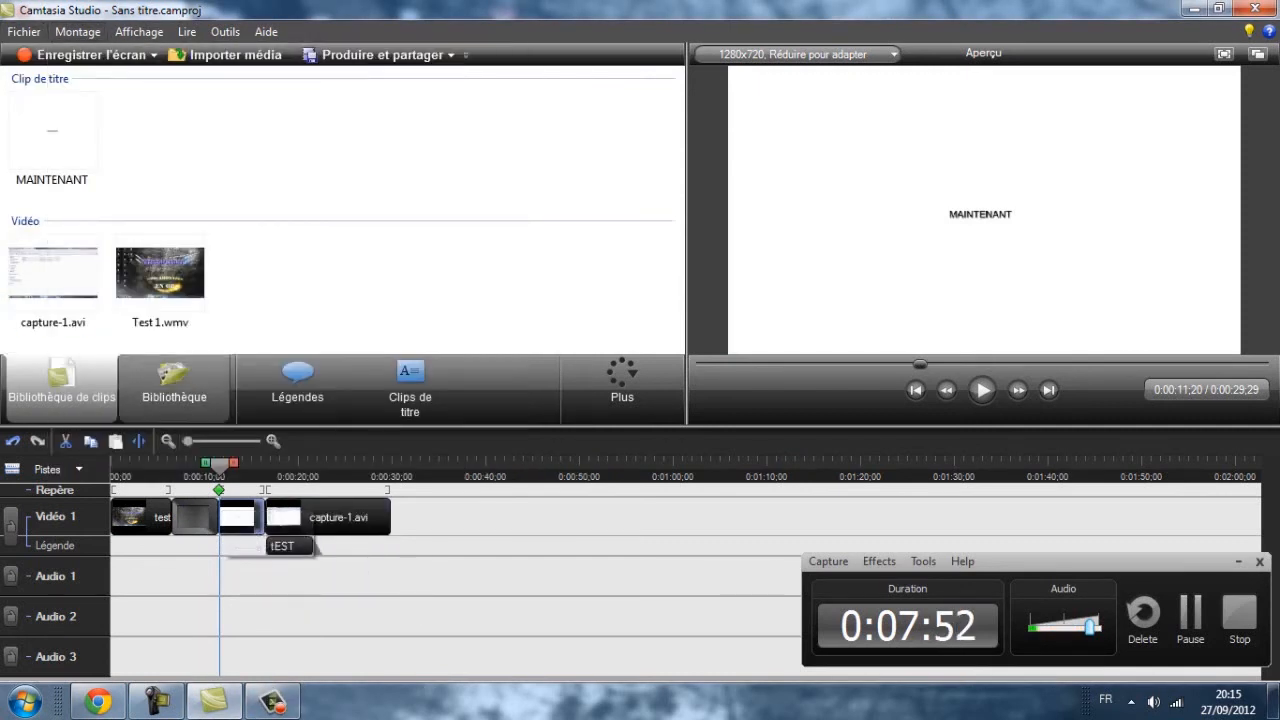
Look over the library and the additional tools, and widen the clip bin pane until the Zoom-n-Pan tool fits
left_click(174, 385)
left_click(622, 380)
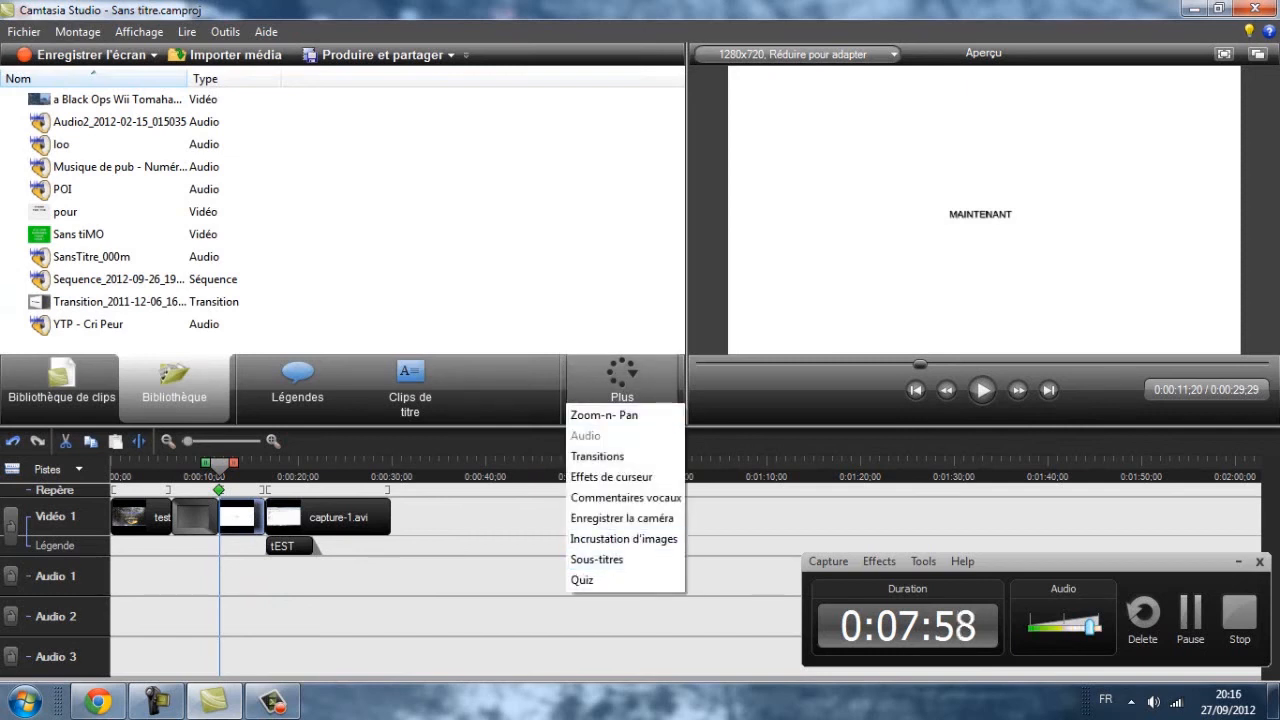
left_click(61, 385)
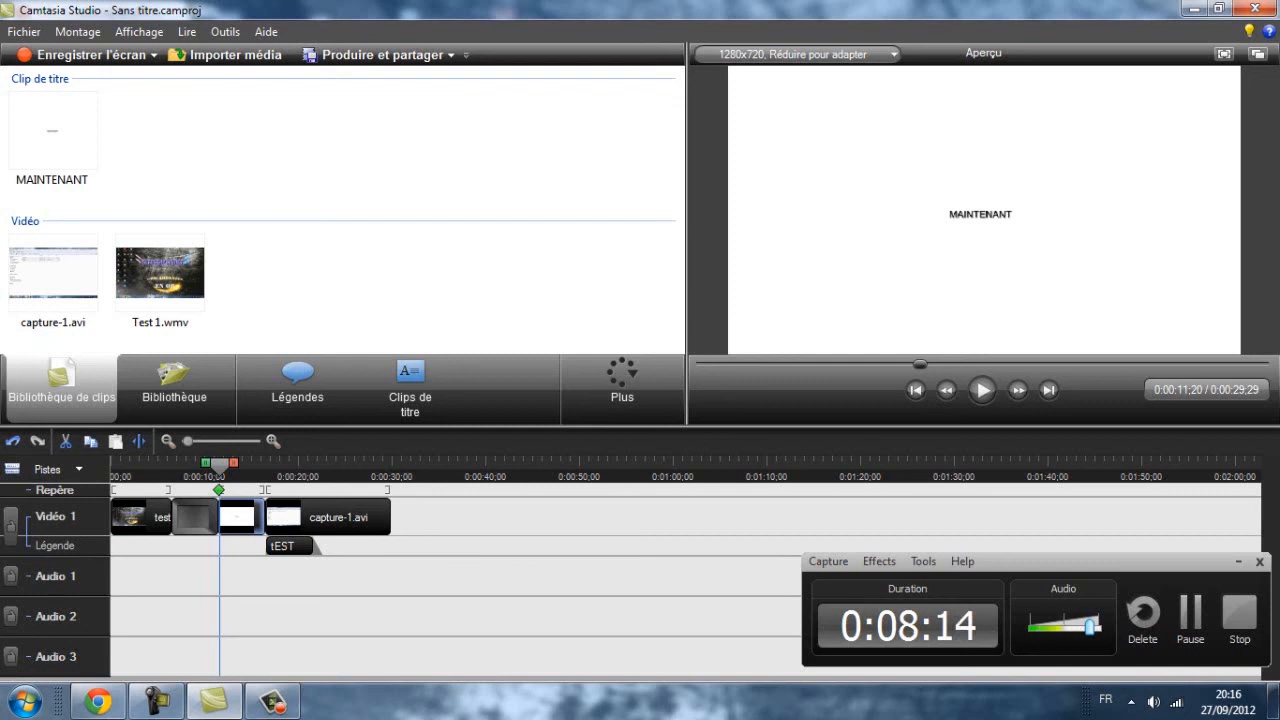
left_click_drag(687, 234, 743, 234)
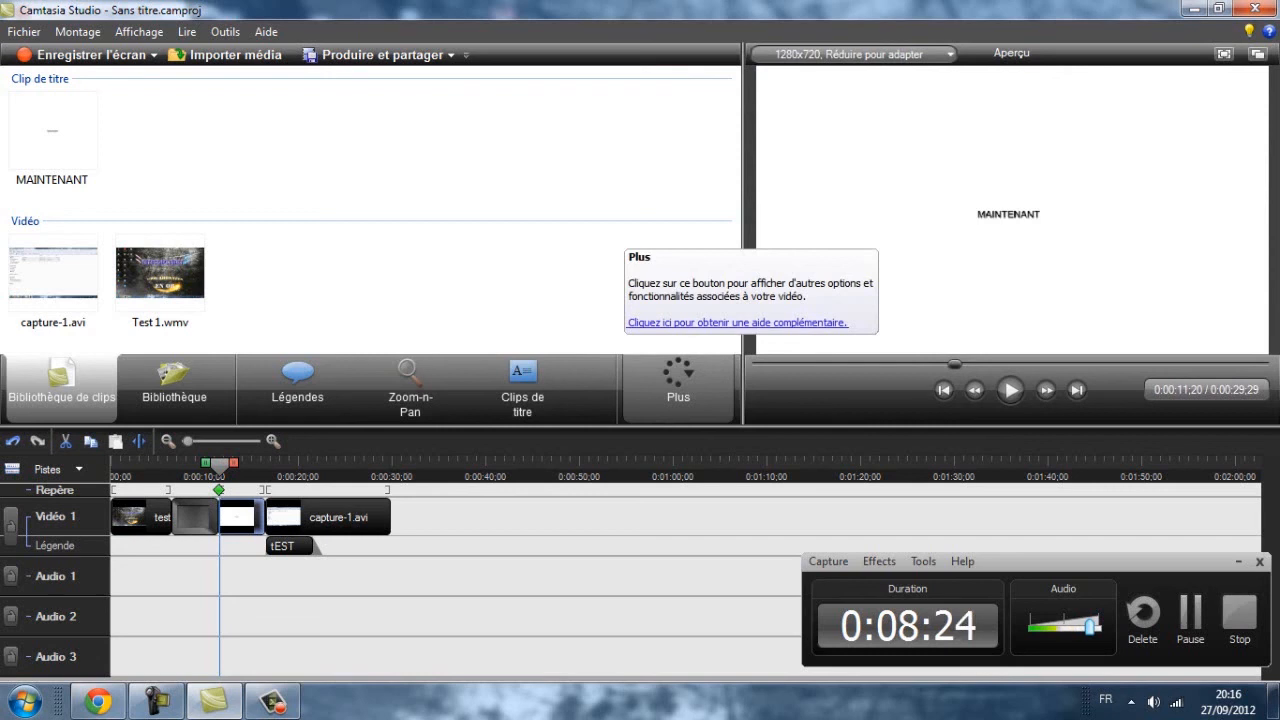
Switch to Chrome, reload the YouTube channel page and browse its account options and uploaded videos
mouse_move(213, 700)
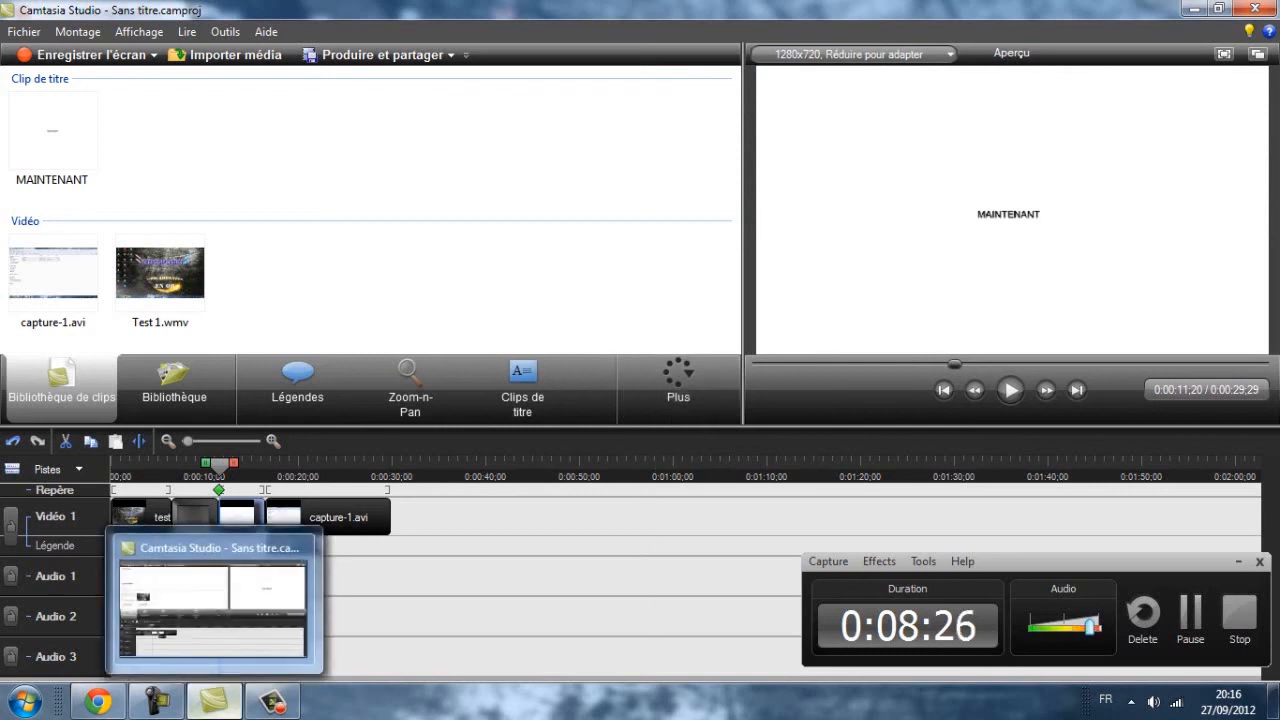
left_click(98, 701)
scroll(640, 384, "up", 3)
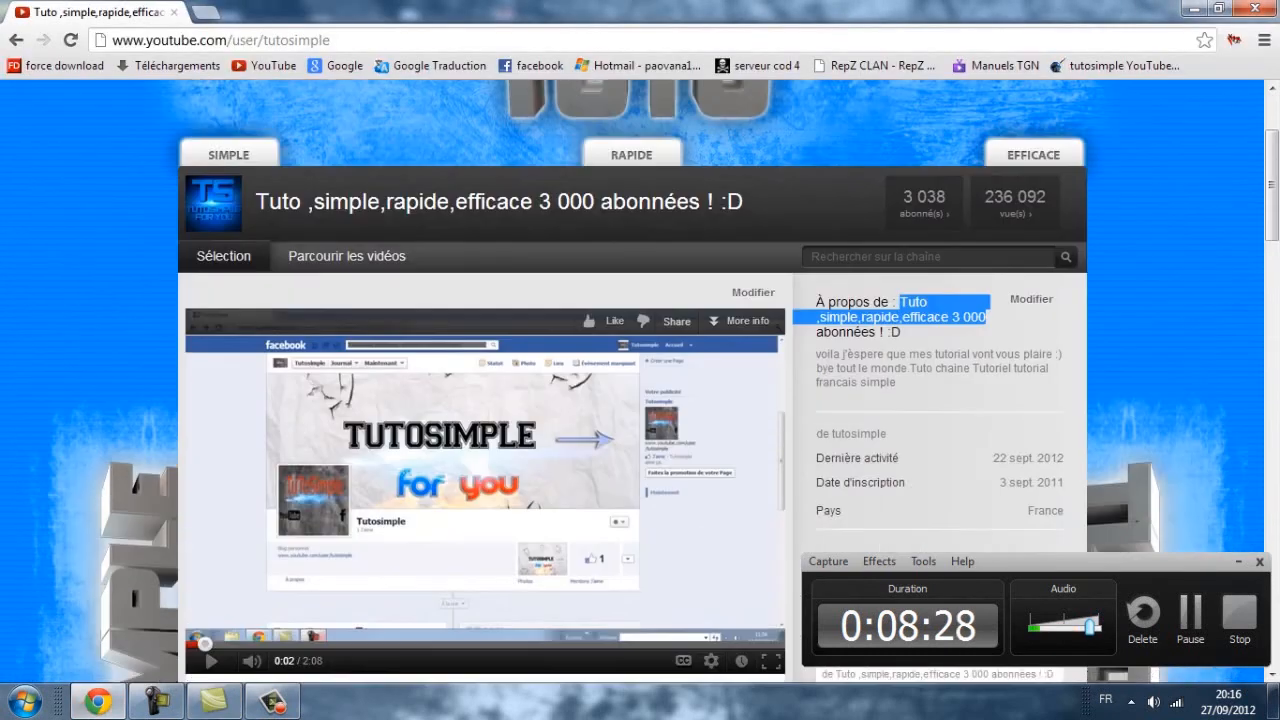
key("F5")
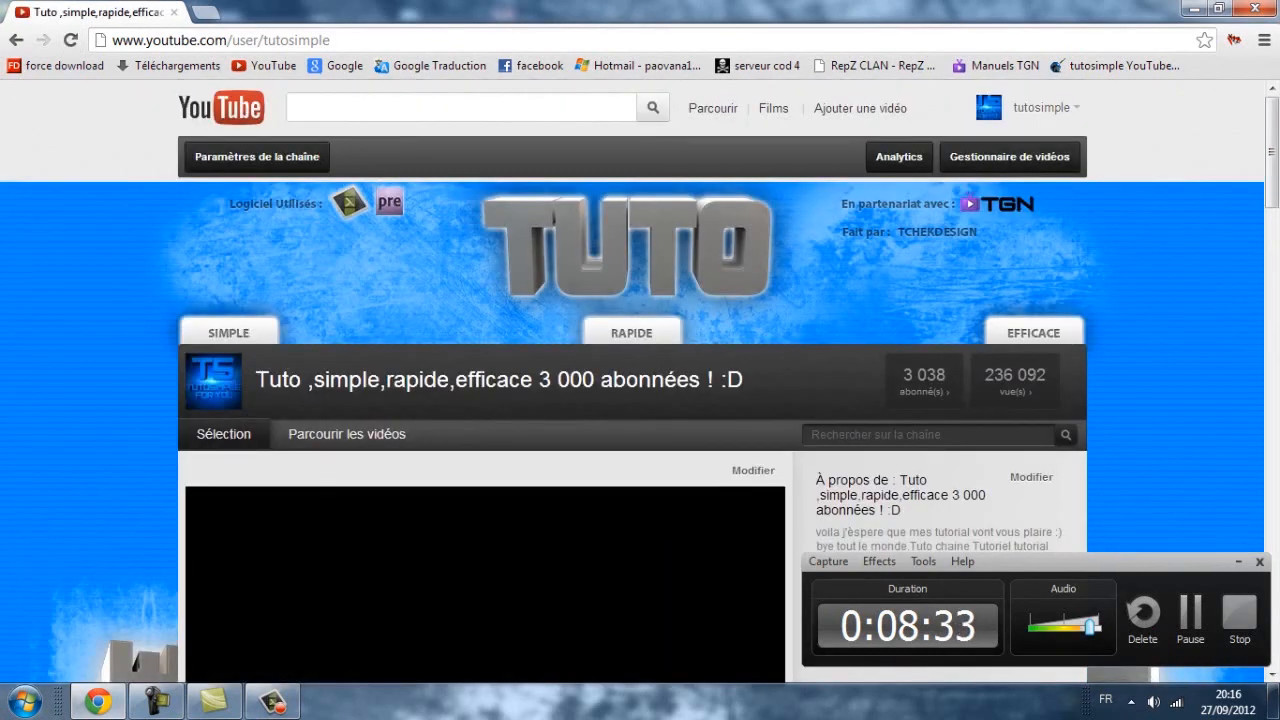
left_click(1042, 107)
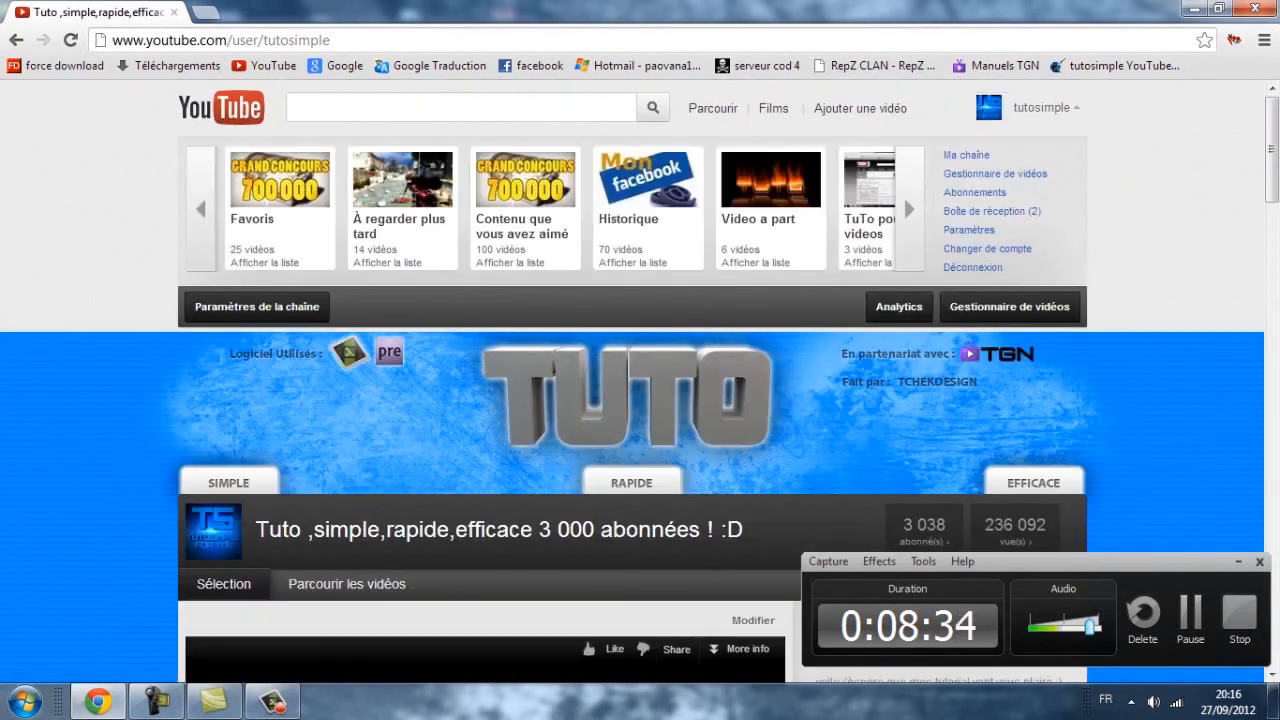
left_click_drag(1271, 150, 1271, 154)
scroll(903, 174, "down", 8)
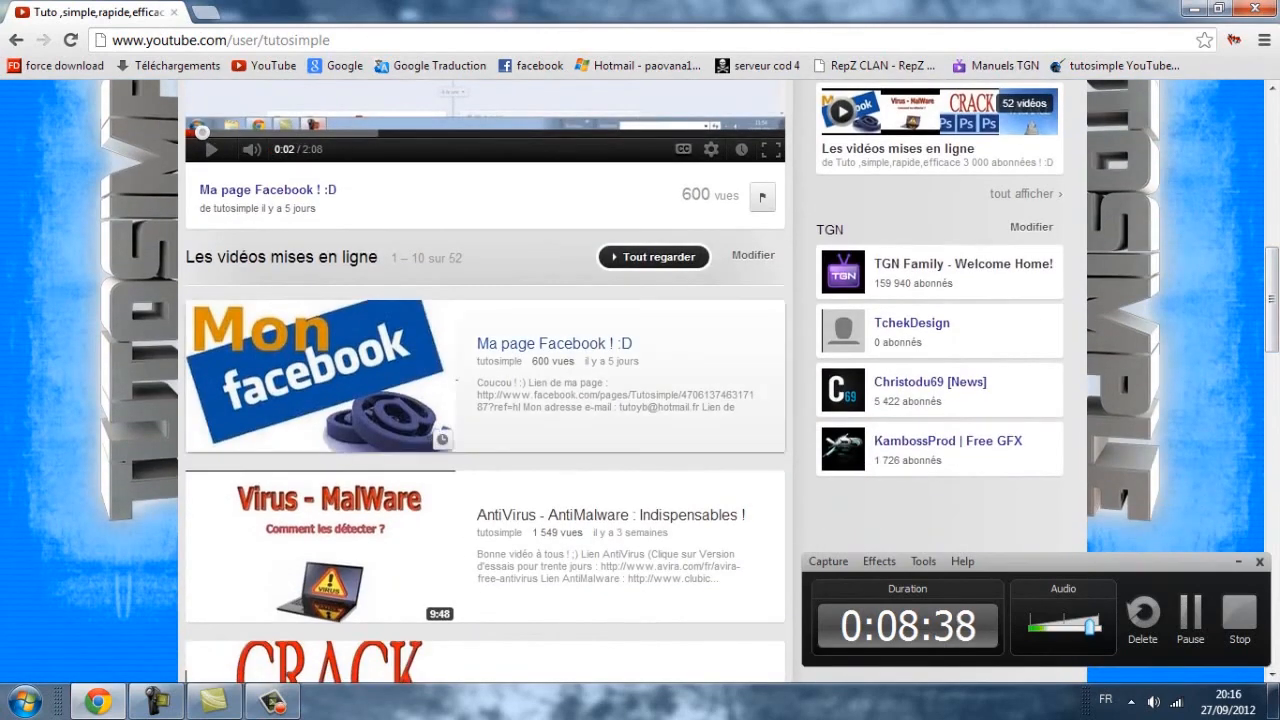
Minimize the Chrome and Camtasia Studio windows to show the desktop
left_click(1194, 8)
left_click(1194, 8)
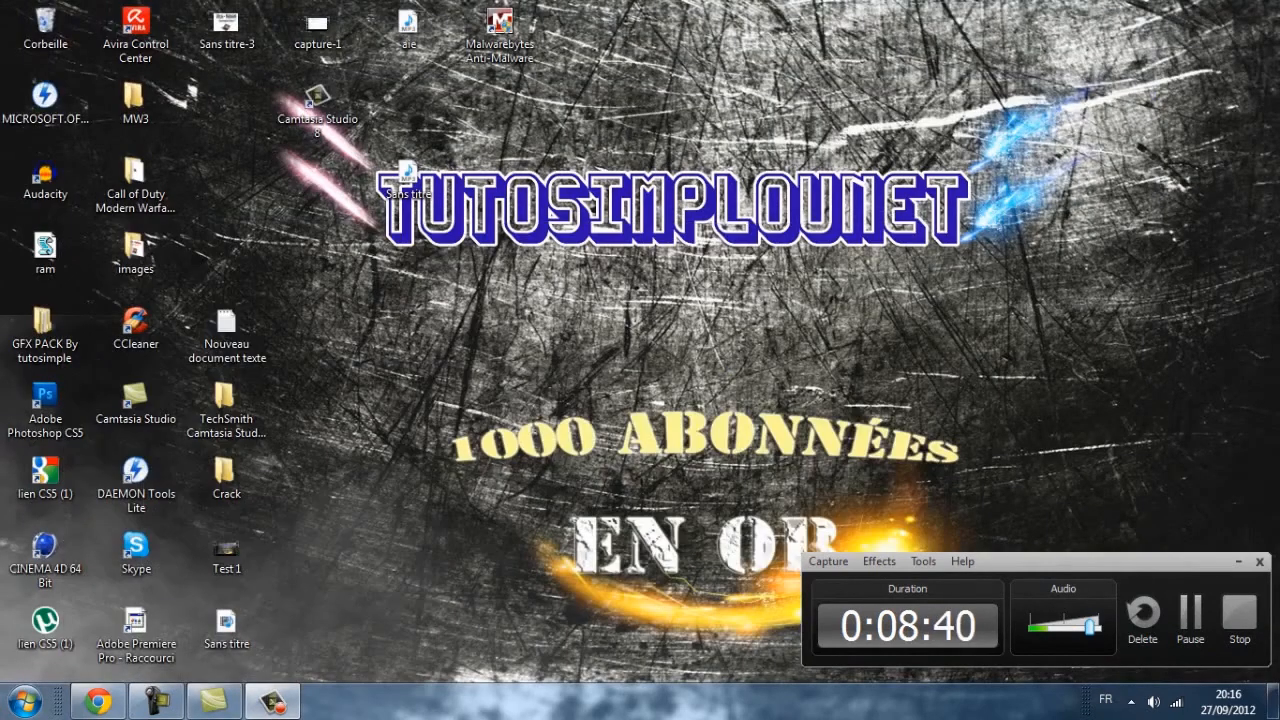